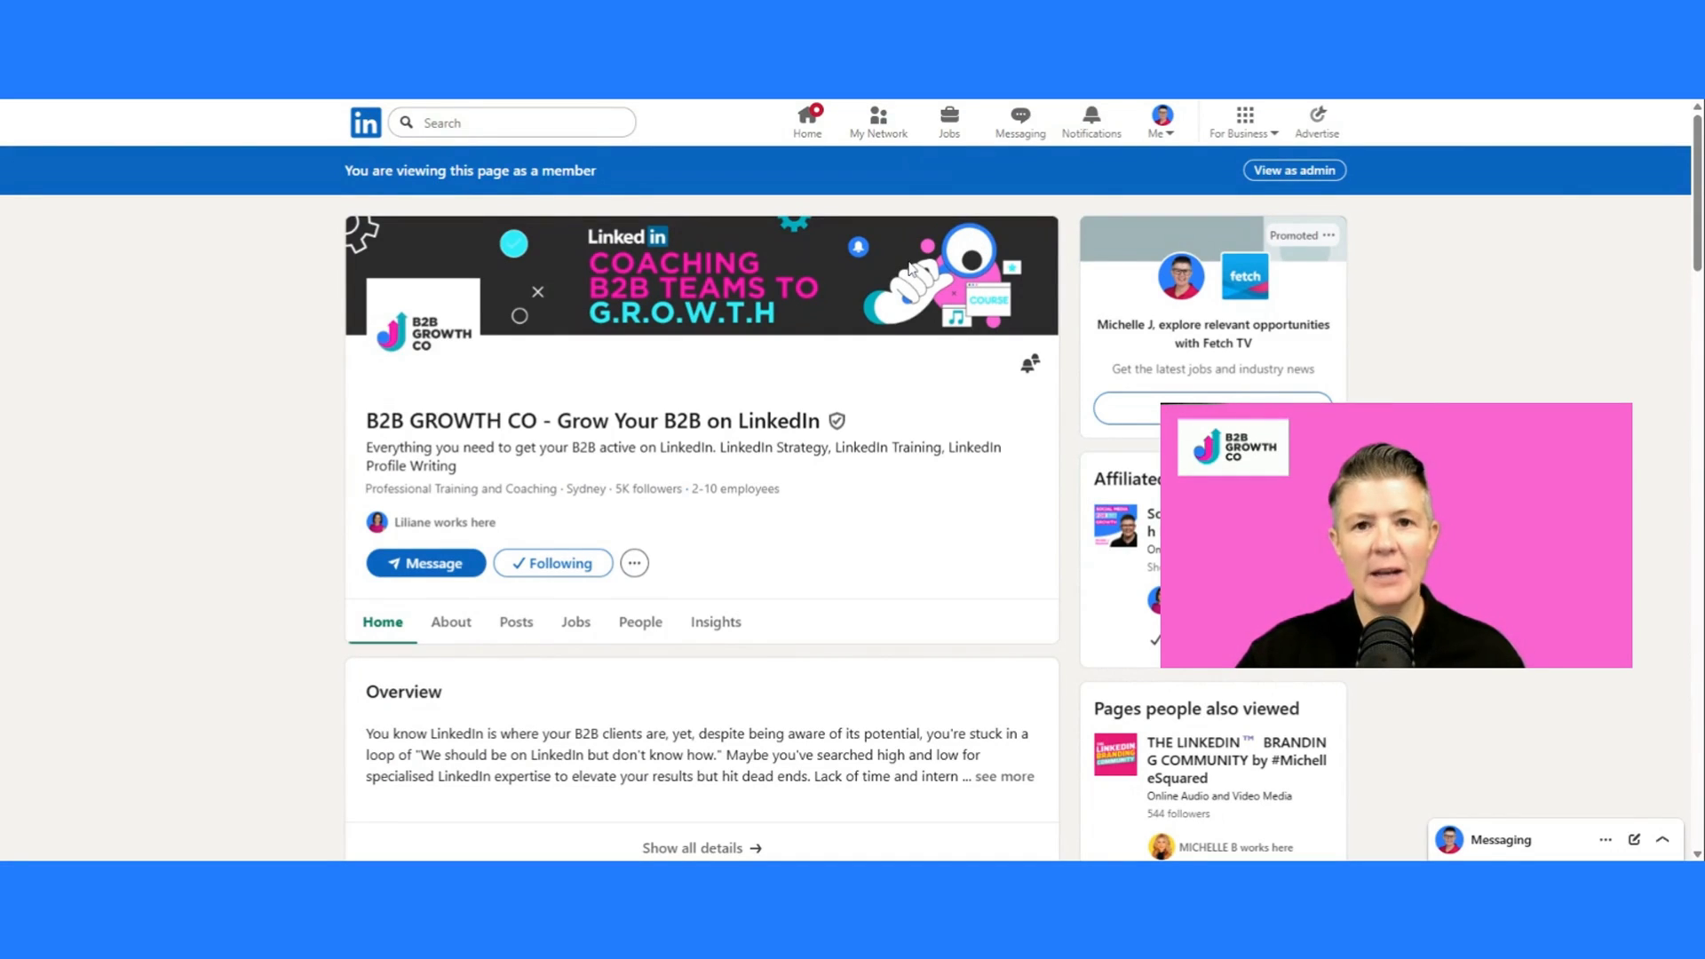
- Review the company page's currently featured posts, paging to the next featured post
{"action": "scroll", "coordinate": [911, 267], "scroll_direction": "down", "scroll_amount": 1}
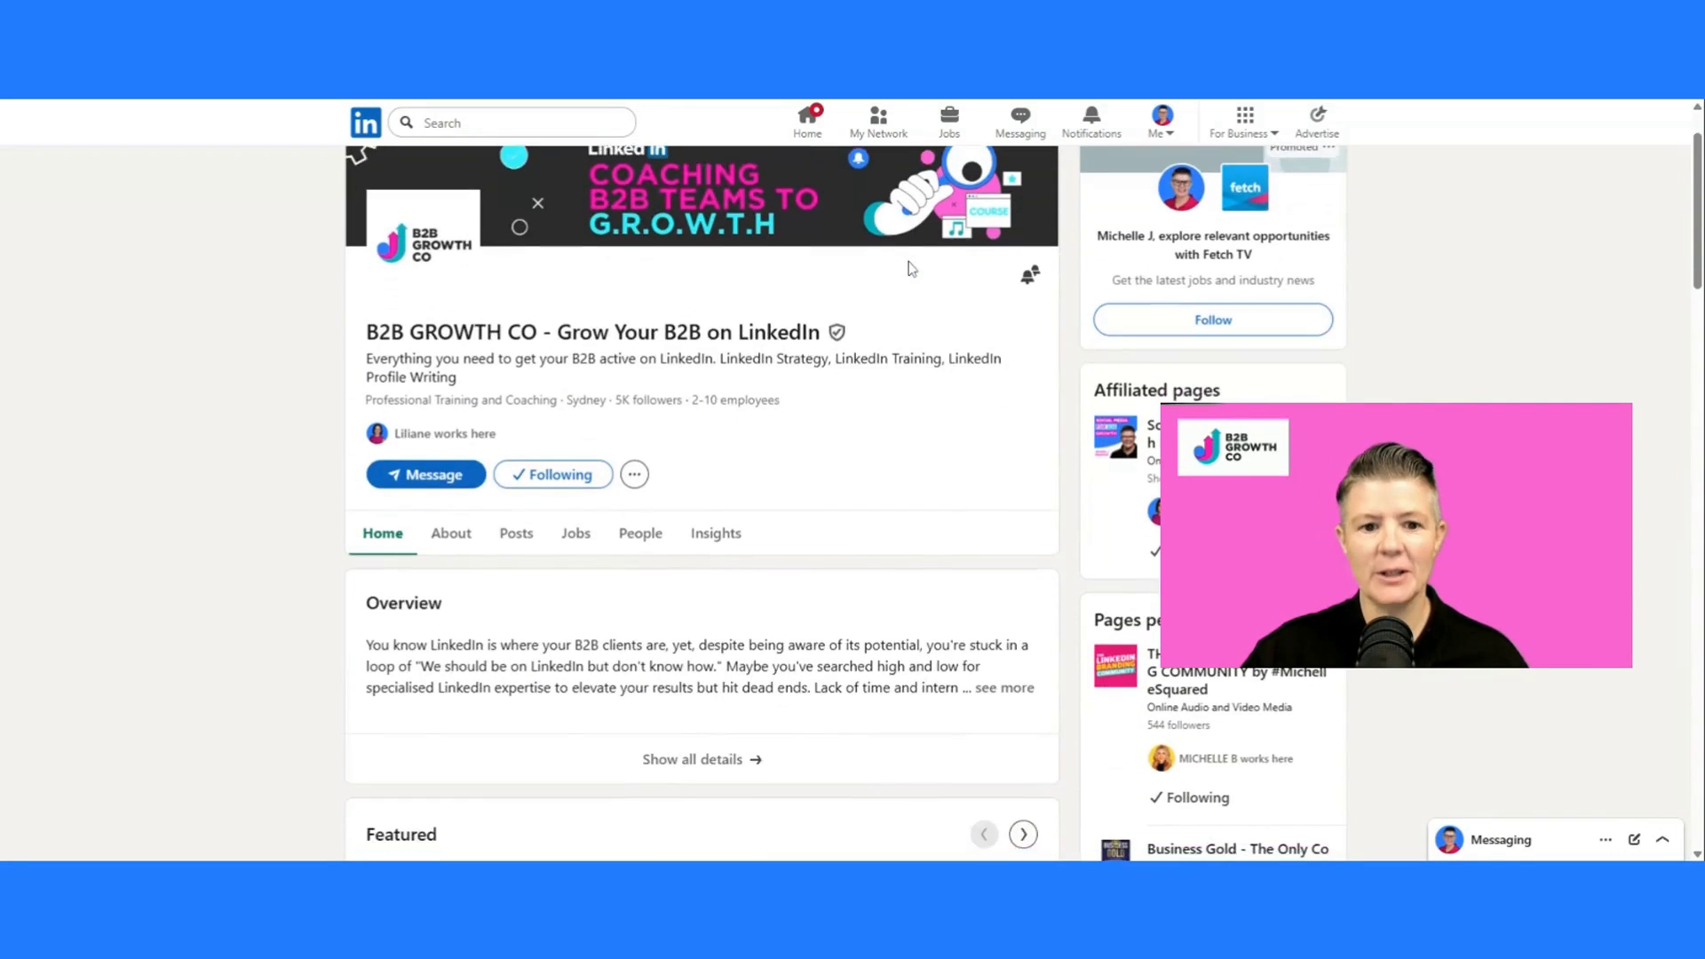
{"action": "scroll", "coordinate": [912, 266], "scroll_direction": "down", "scroll_amount": 6}
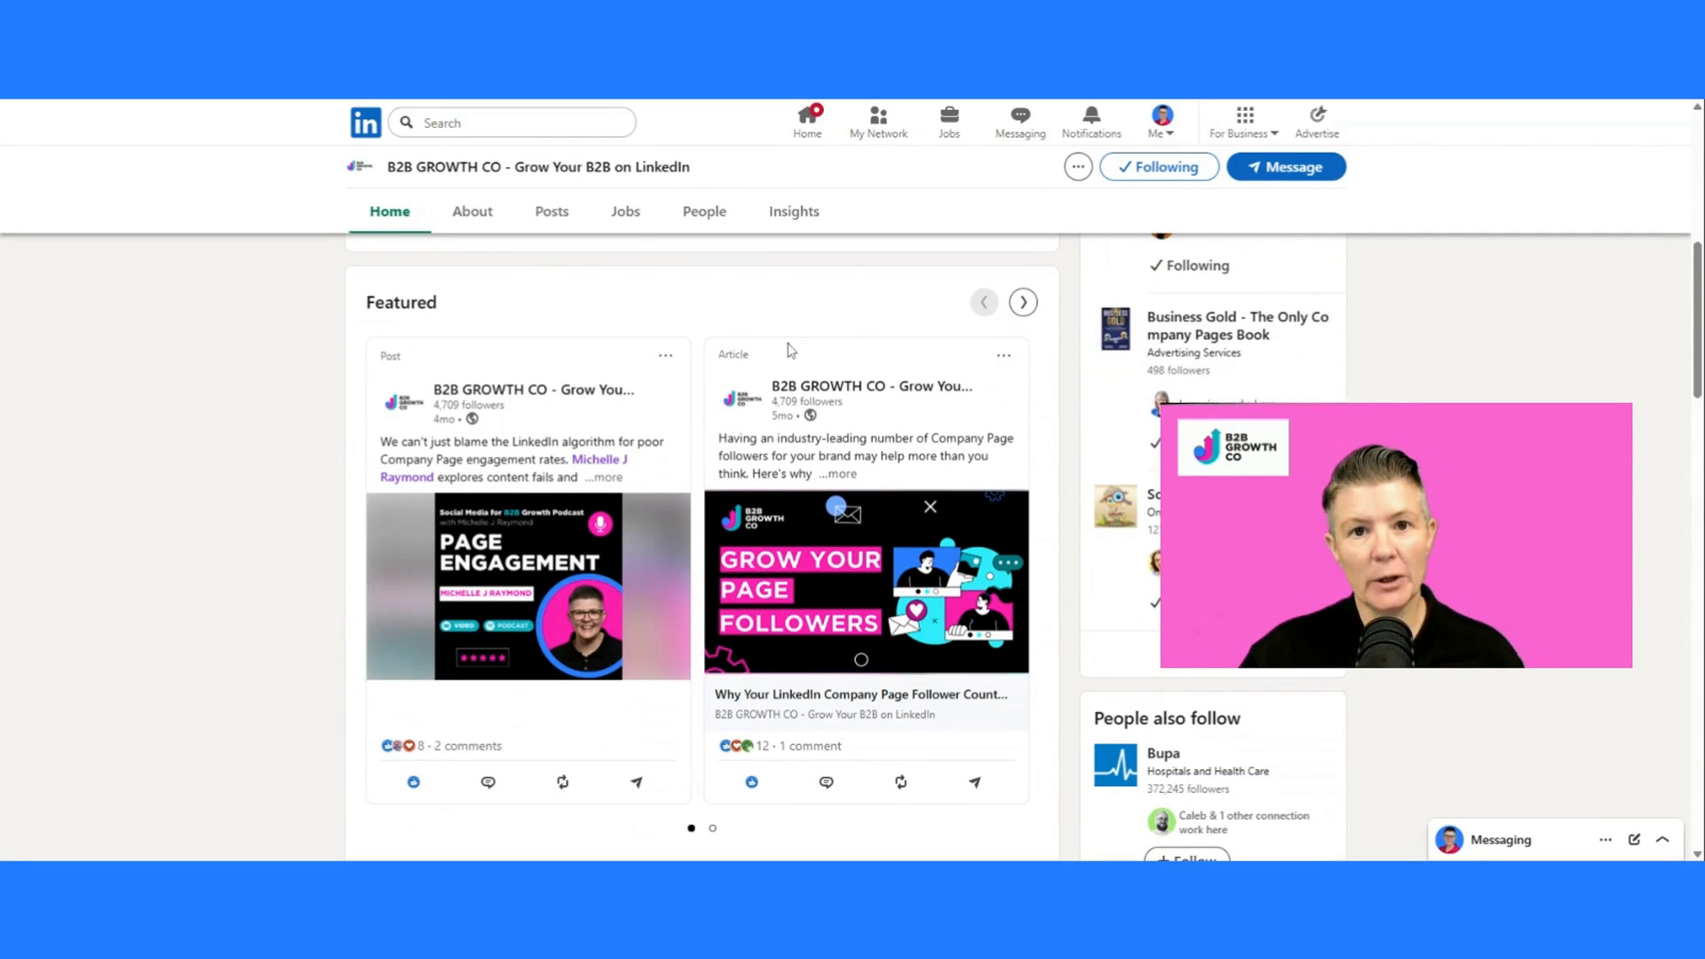
{"action": "left_click", "coordinate": [1022, 303]}
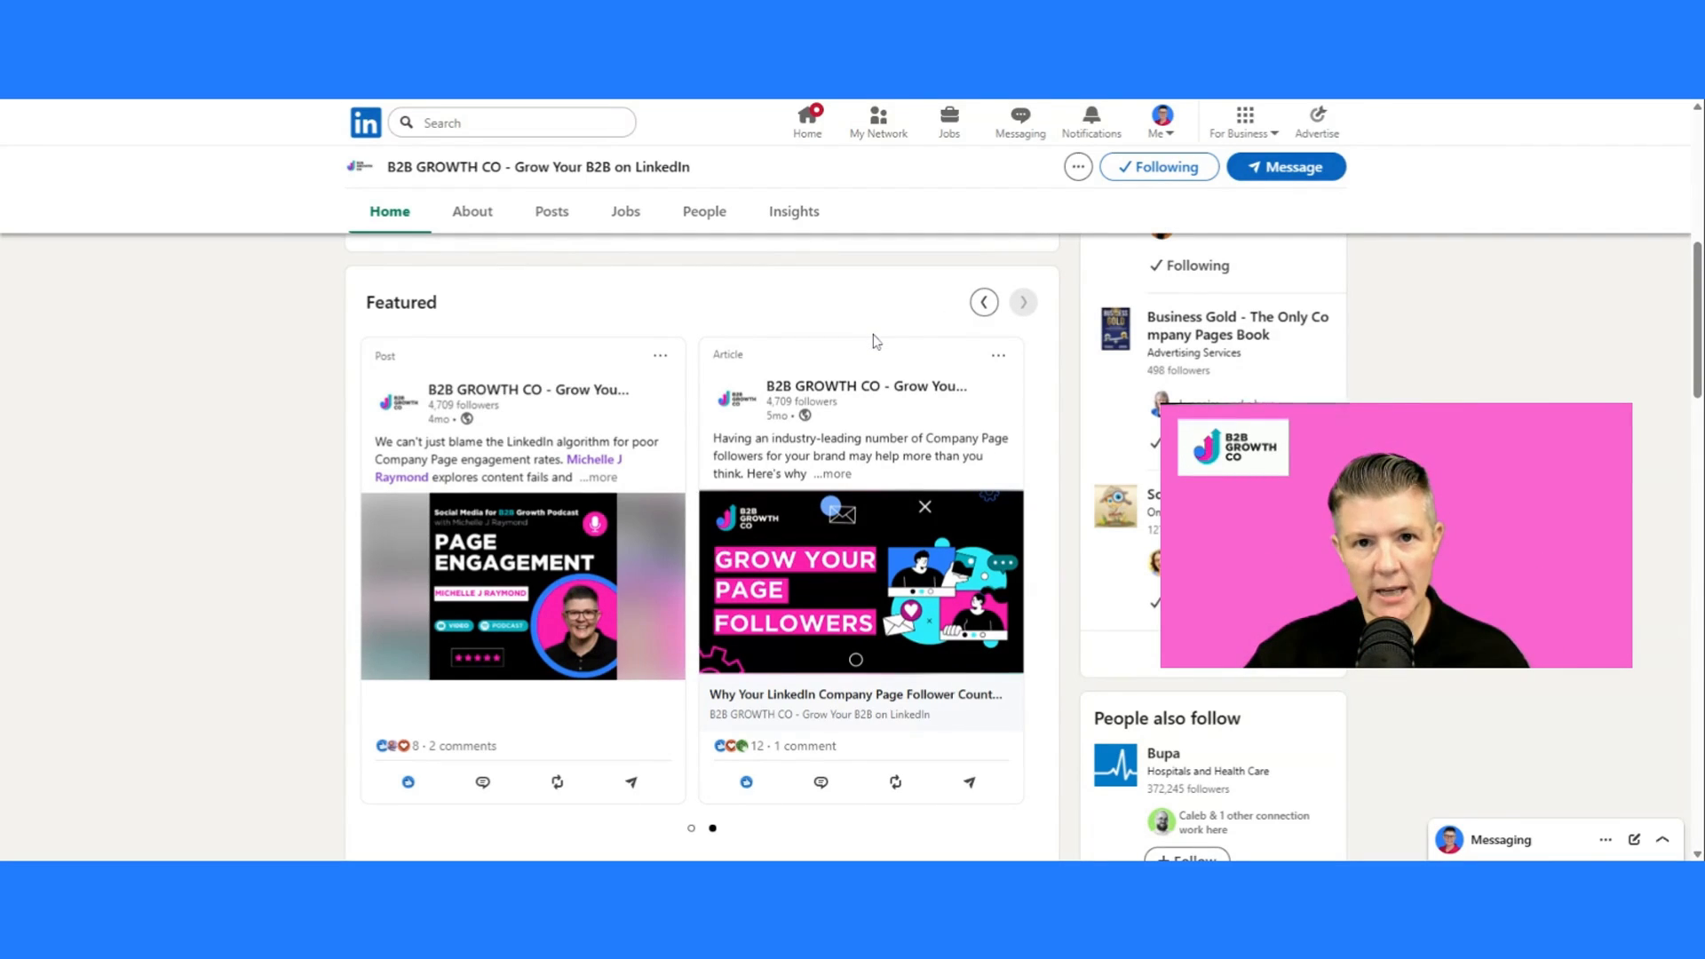
{"action": "scroll", "coordinate": [874, 340], "scroll_direction": "up", "scroll_amount": 1}
{"action": "scroll", "coordinate": [874, 341], "scroll_direction": "up", "scroll_amount": 1}
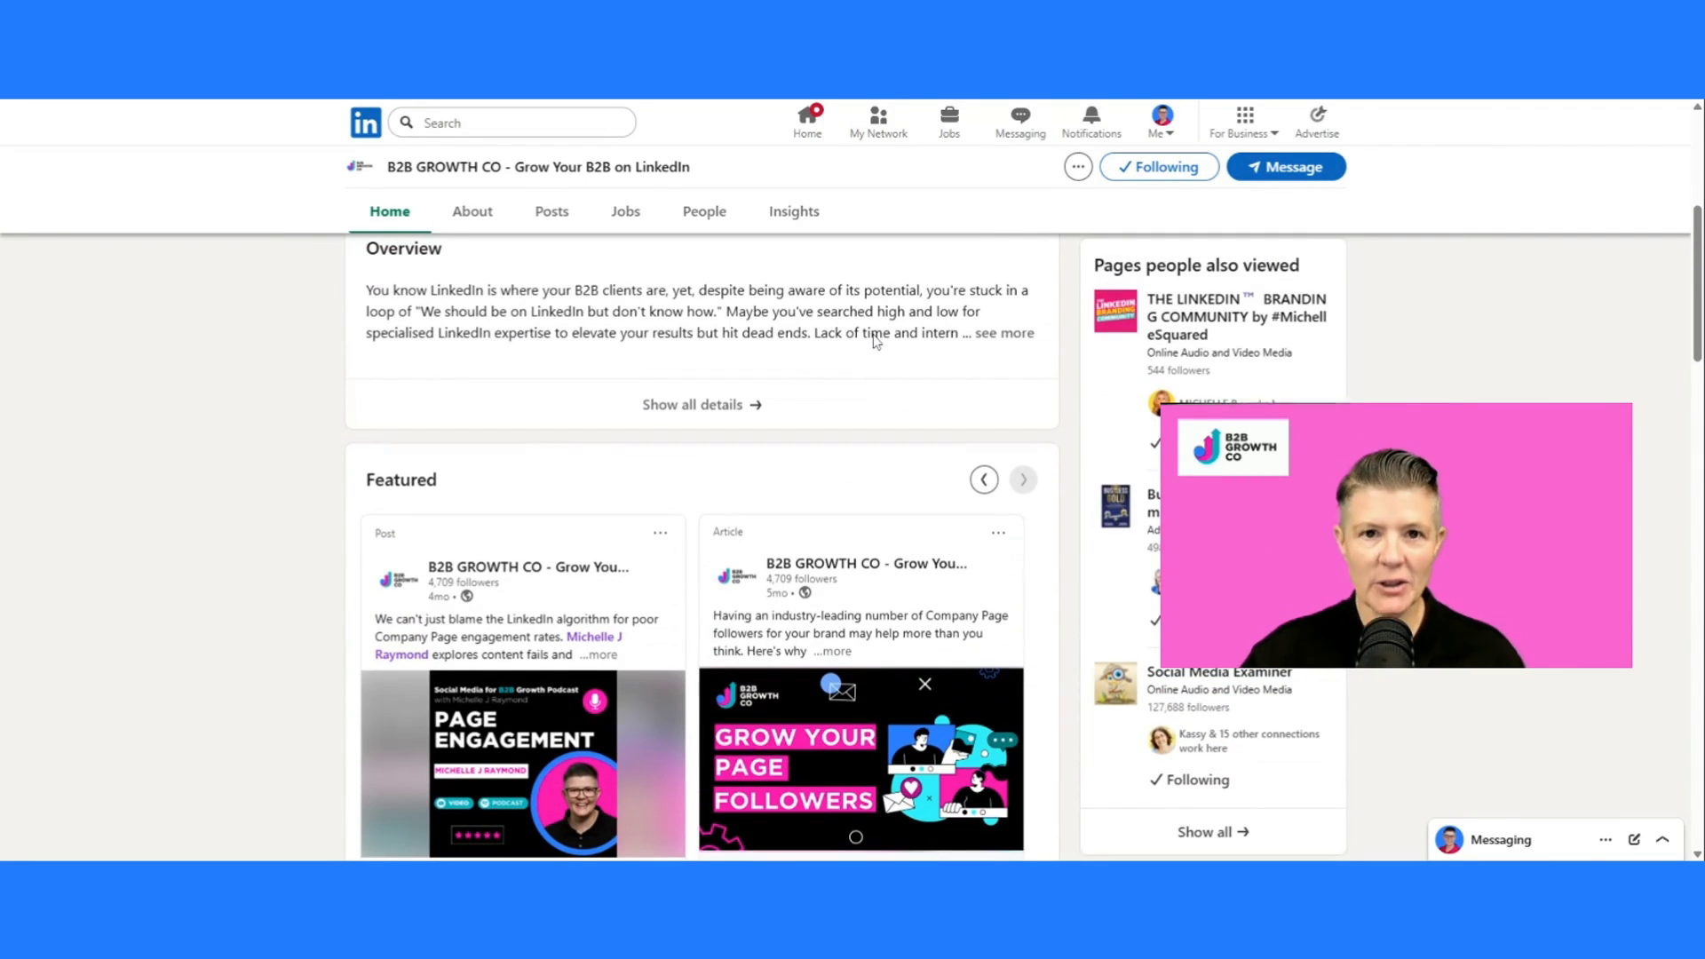
{"action": "scroll", "coordinate": [1024, 534], "scroll_direction": "down", "scroll_amount": 2}
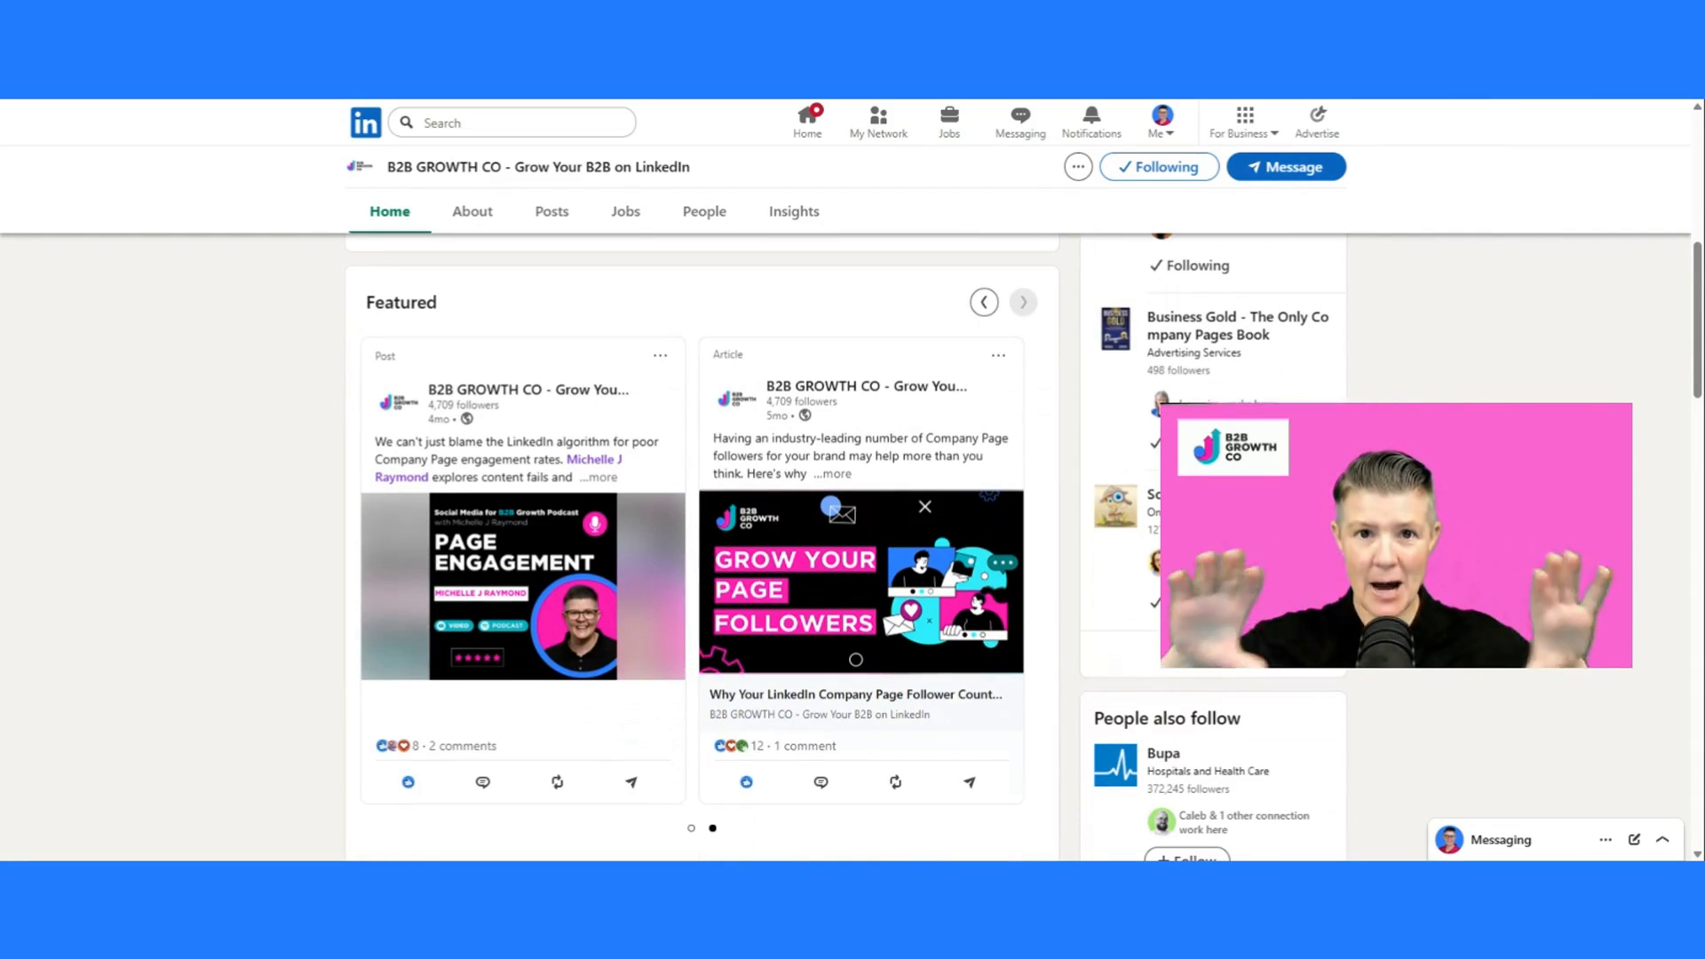
{"action": "scroll", "coordinate": [836, 391], "scroll_direction": "down", "scroll_amount": 2}
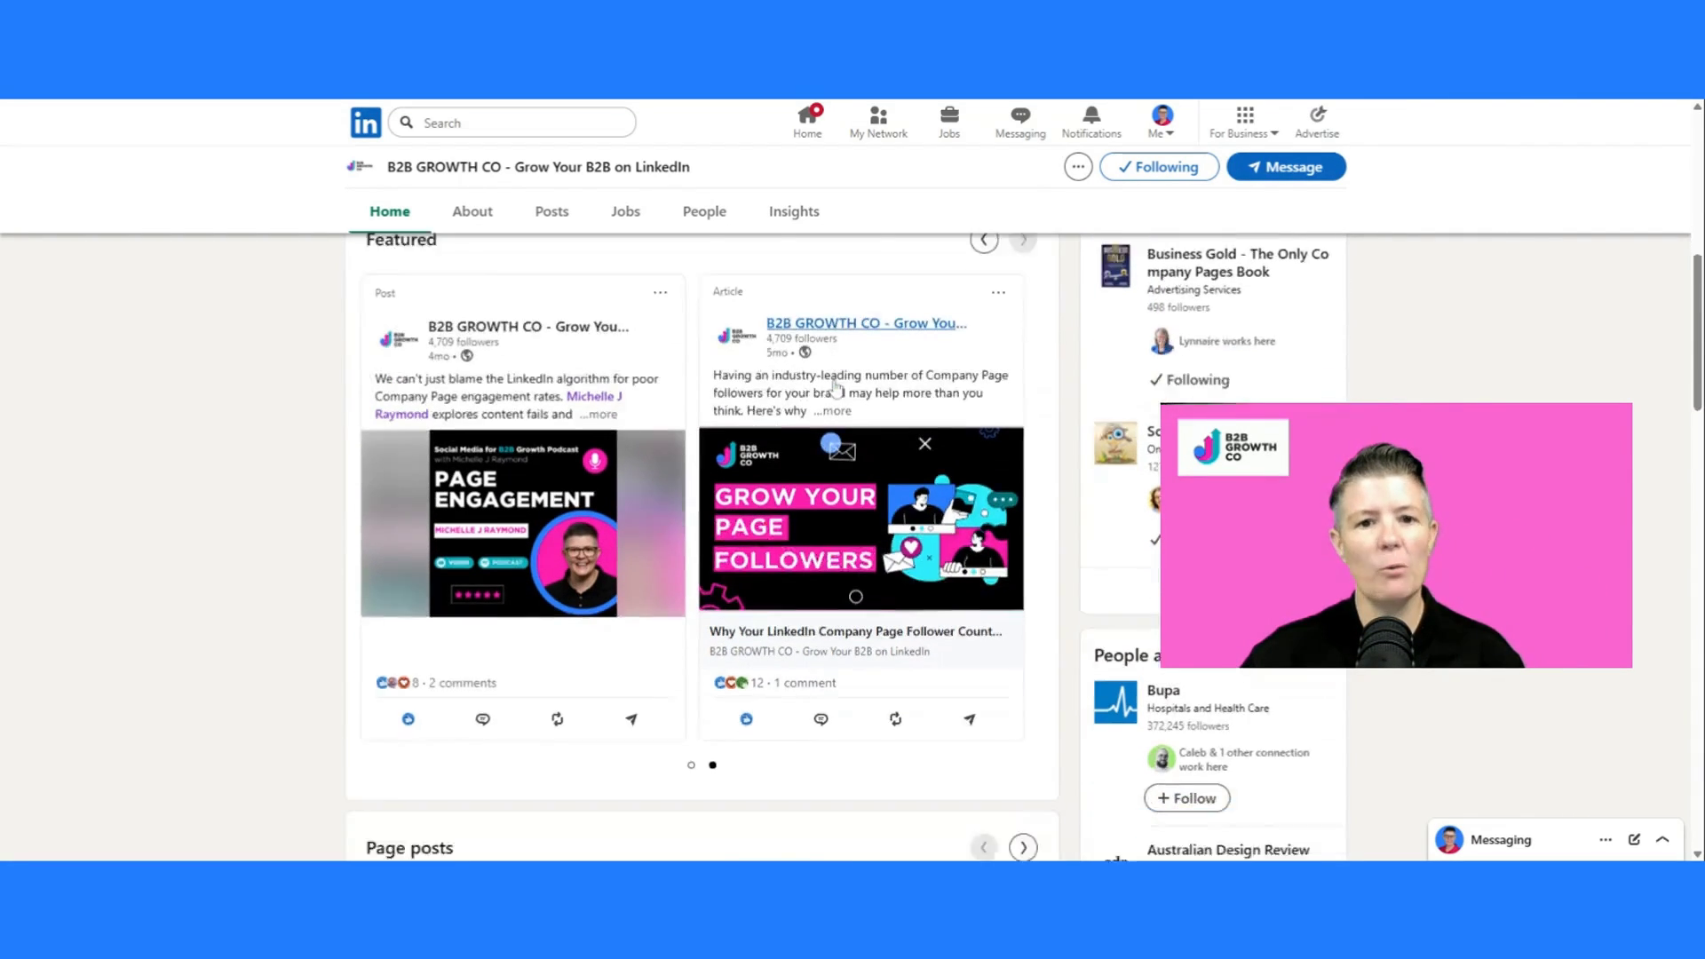
{"action": "scroll", "coordinate": [836, 391], "scroll_direction": "down", "scroll_amount": 3}
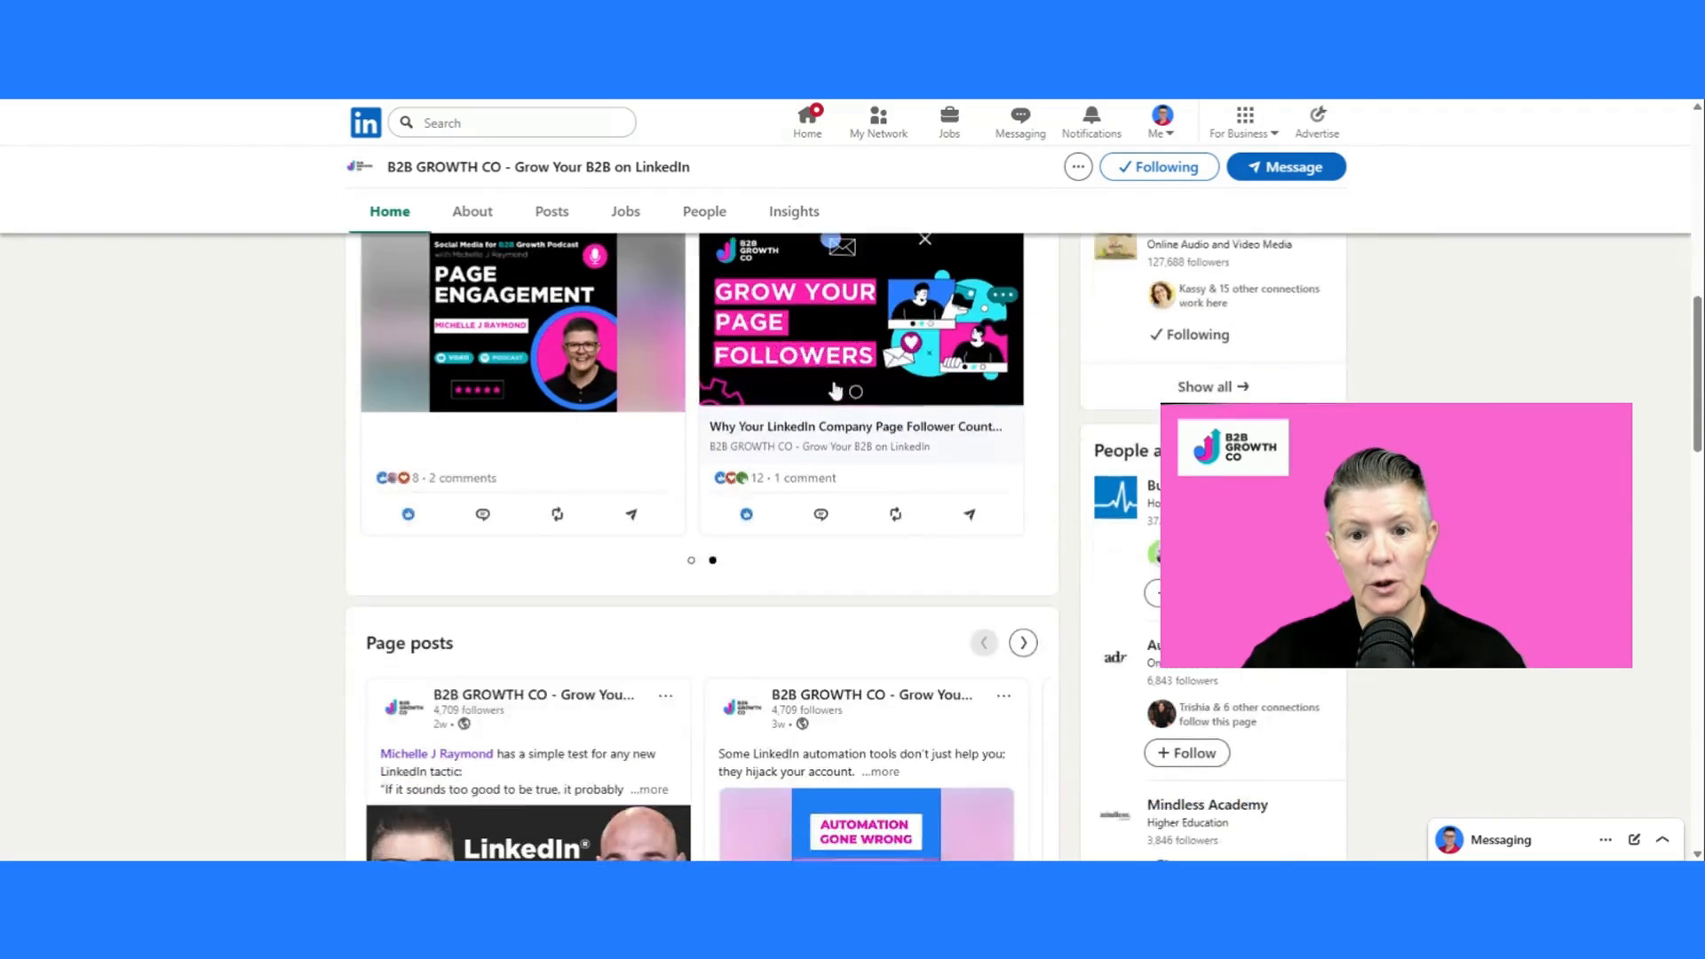
{"action": "scroll", "coordinate": [668, 487], "scroll_direction": "down", "scroll_amount": 1}
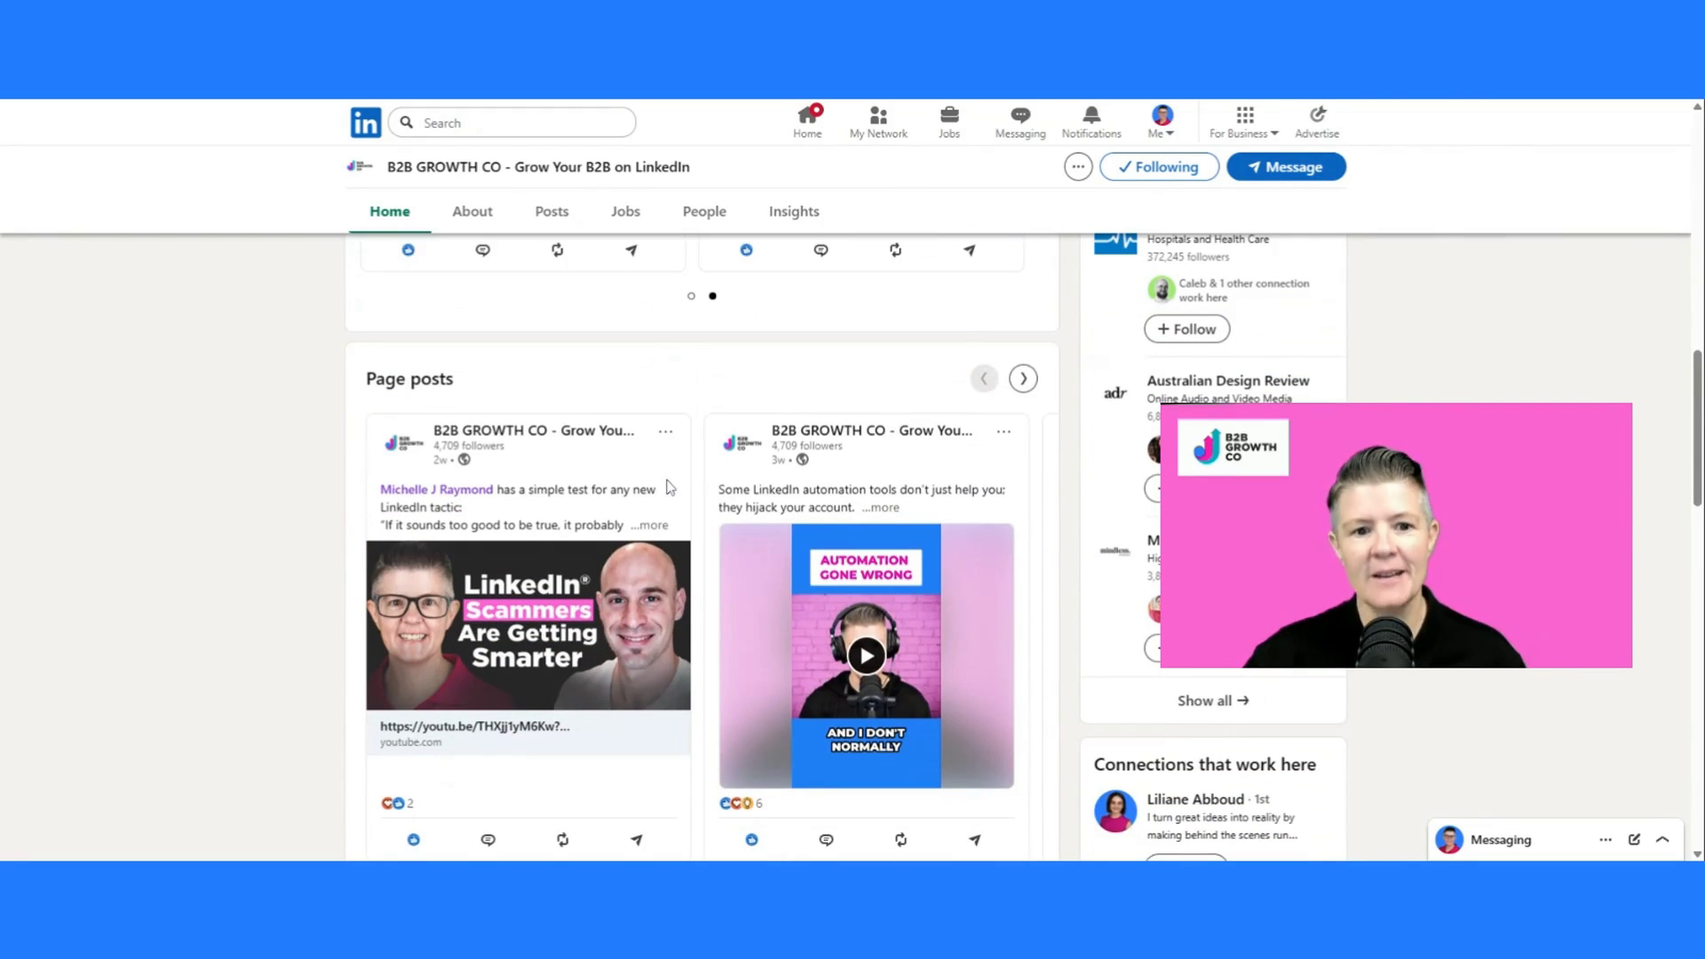
{"action": "scroll", "coordinate": [675, 477], "scroll_direction": "up", "scroll_amount": 6}
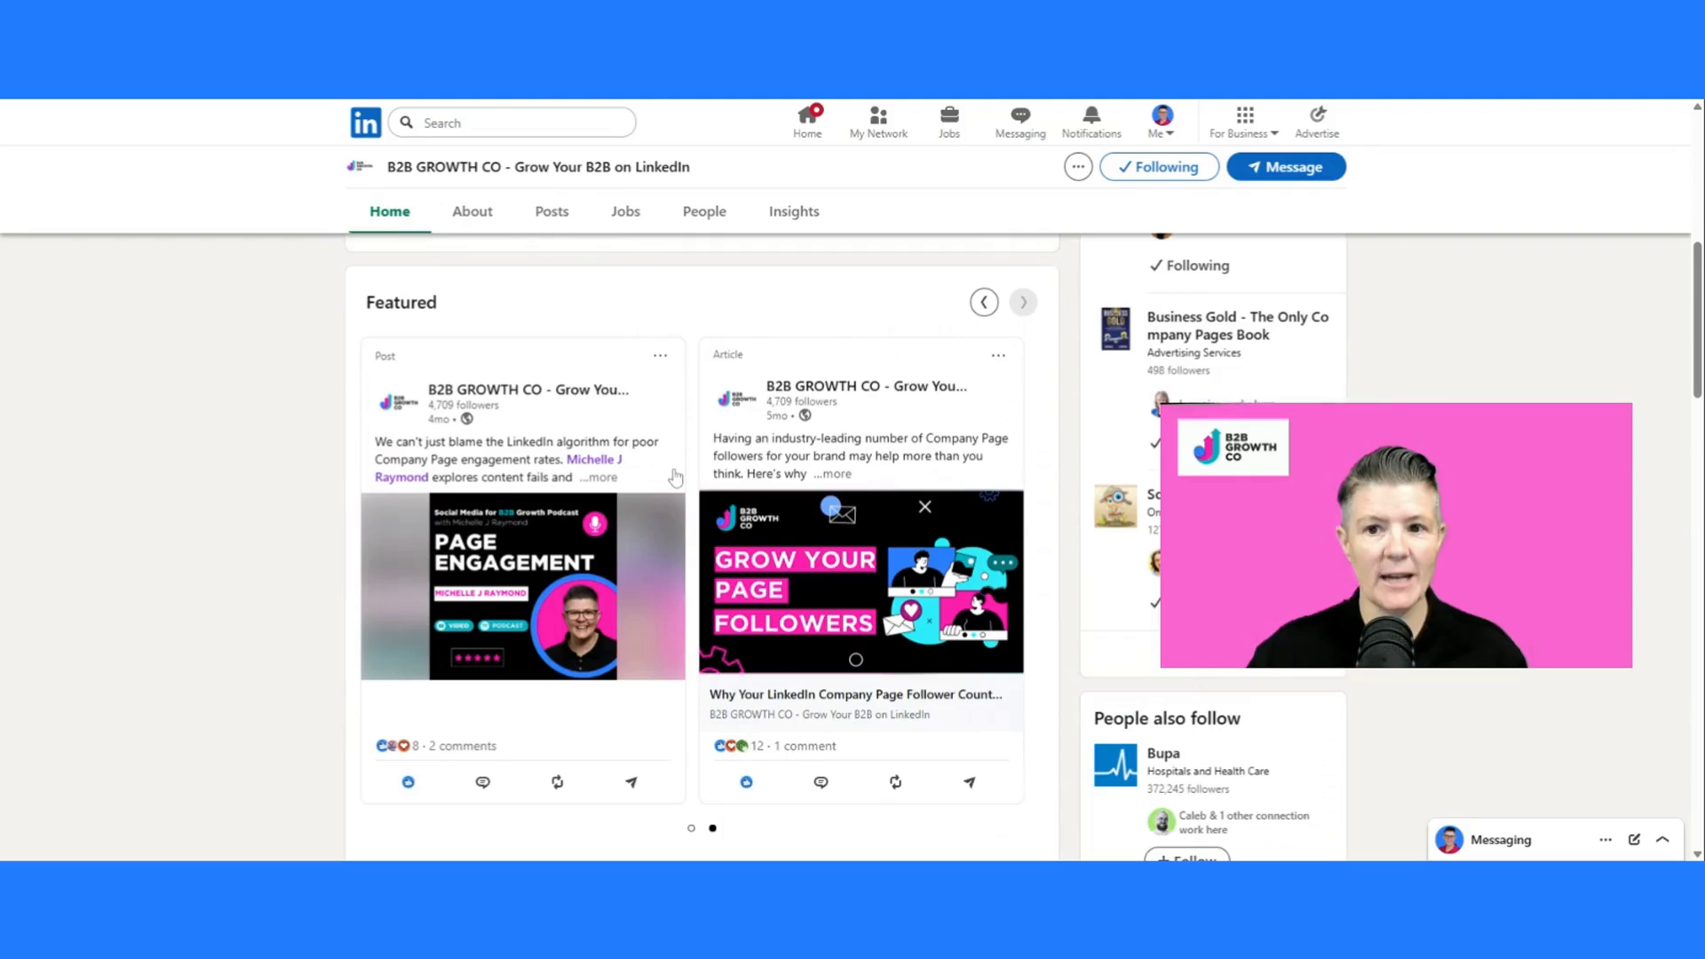
{"action": "scroll", "coordinate": [684, 489], "scroll_direction": "up", "scroll_amount": 4}
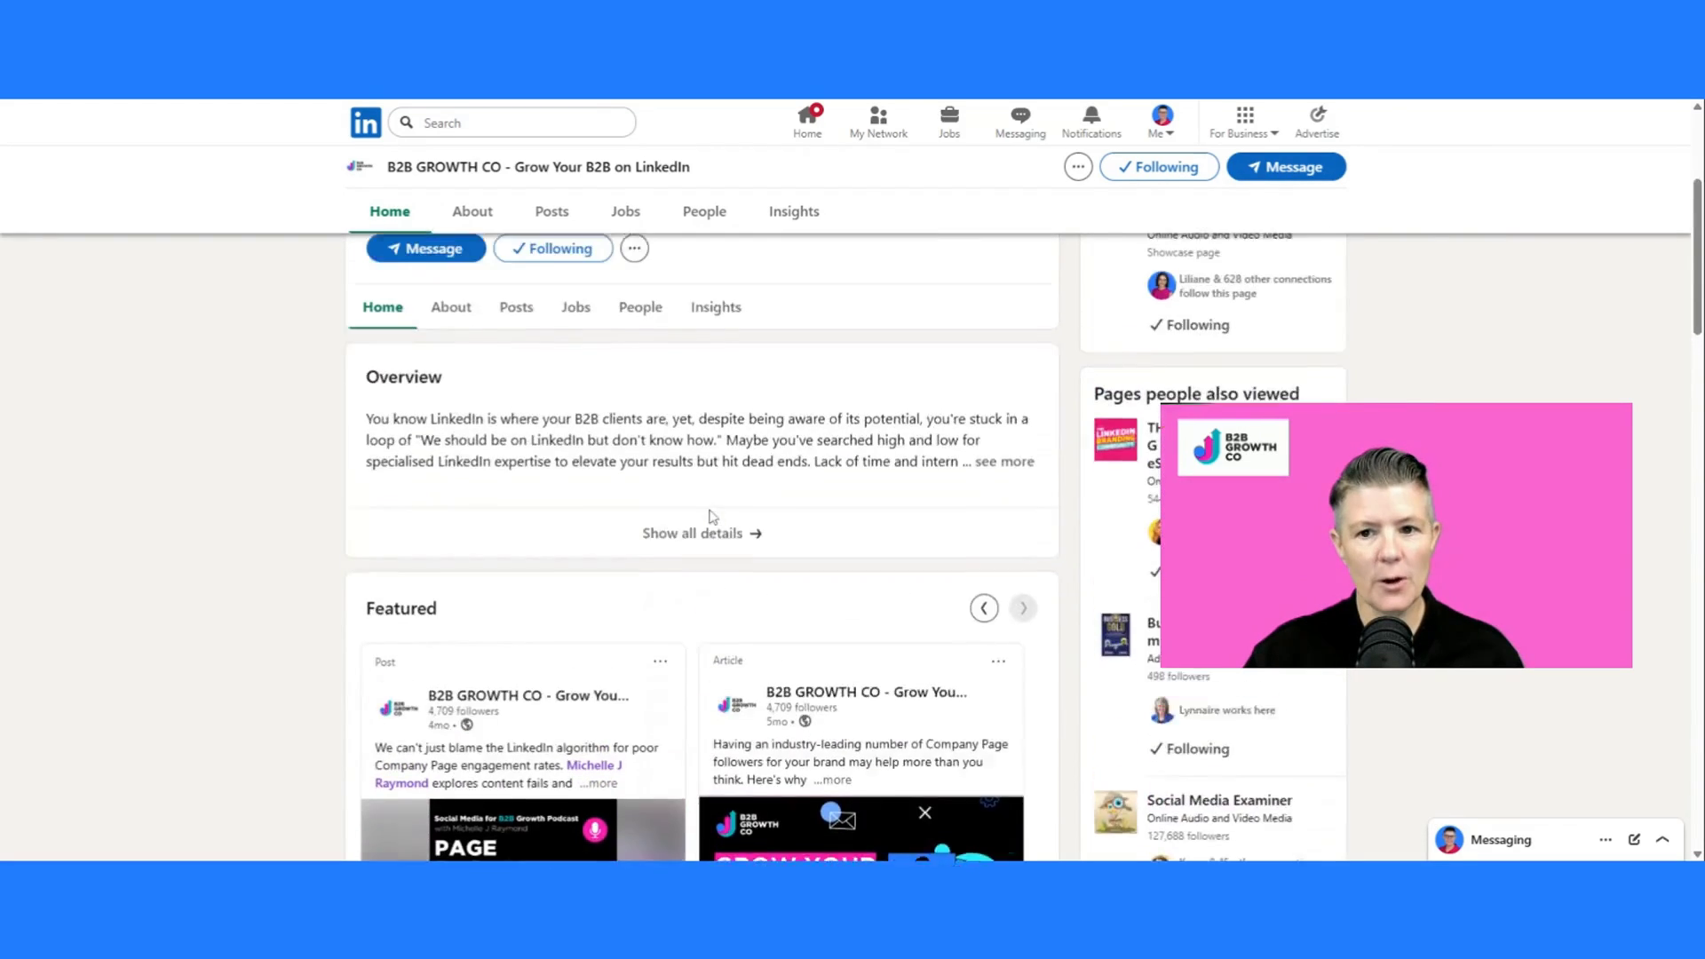
{"action": "scroll", "coordinate": [710, 515], "scroll_direction": "up", "scroll_amount": 4}
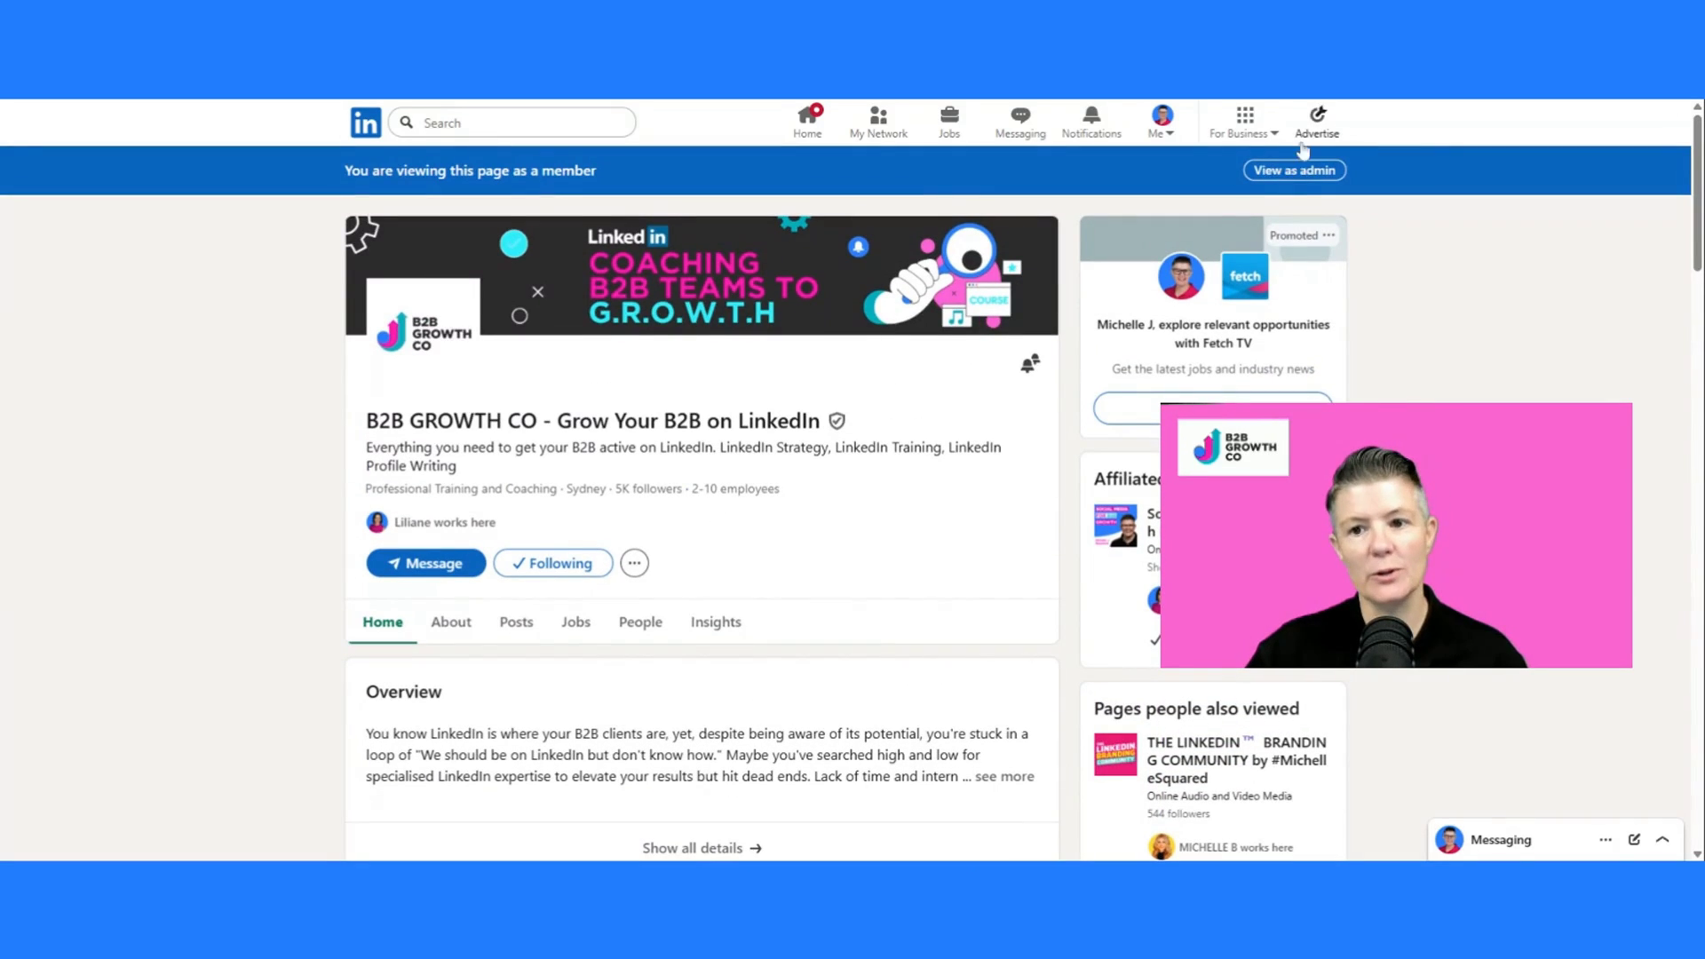
- Switch to admin view and open Manage featured from the Edit page dialog's Featured settings
{"action": "left_click", "coordinate": [1298, 172]}
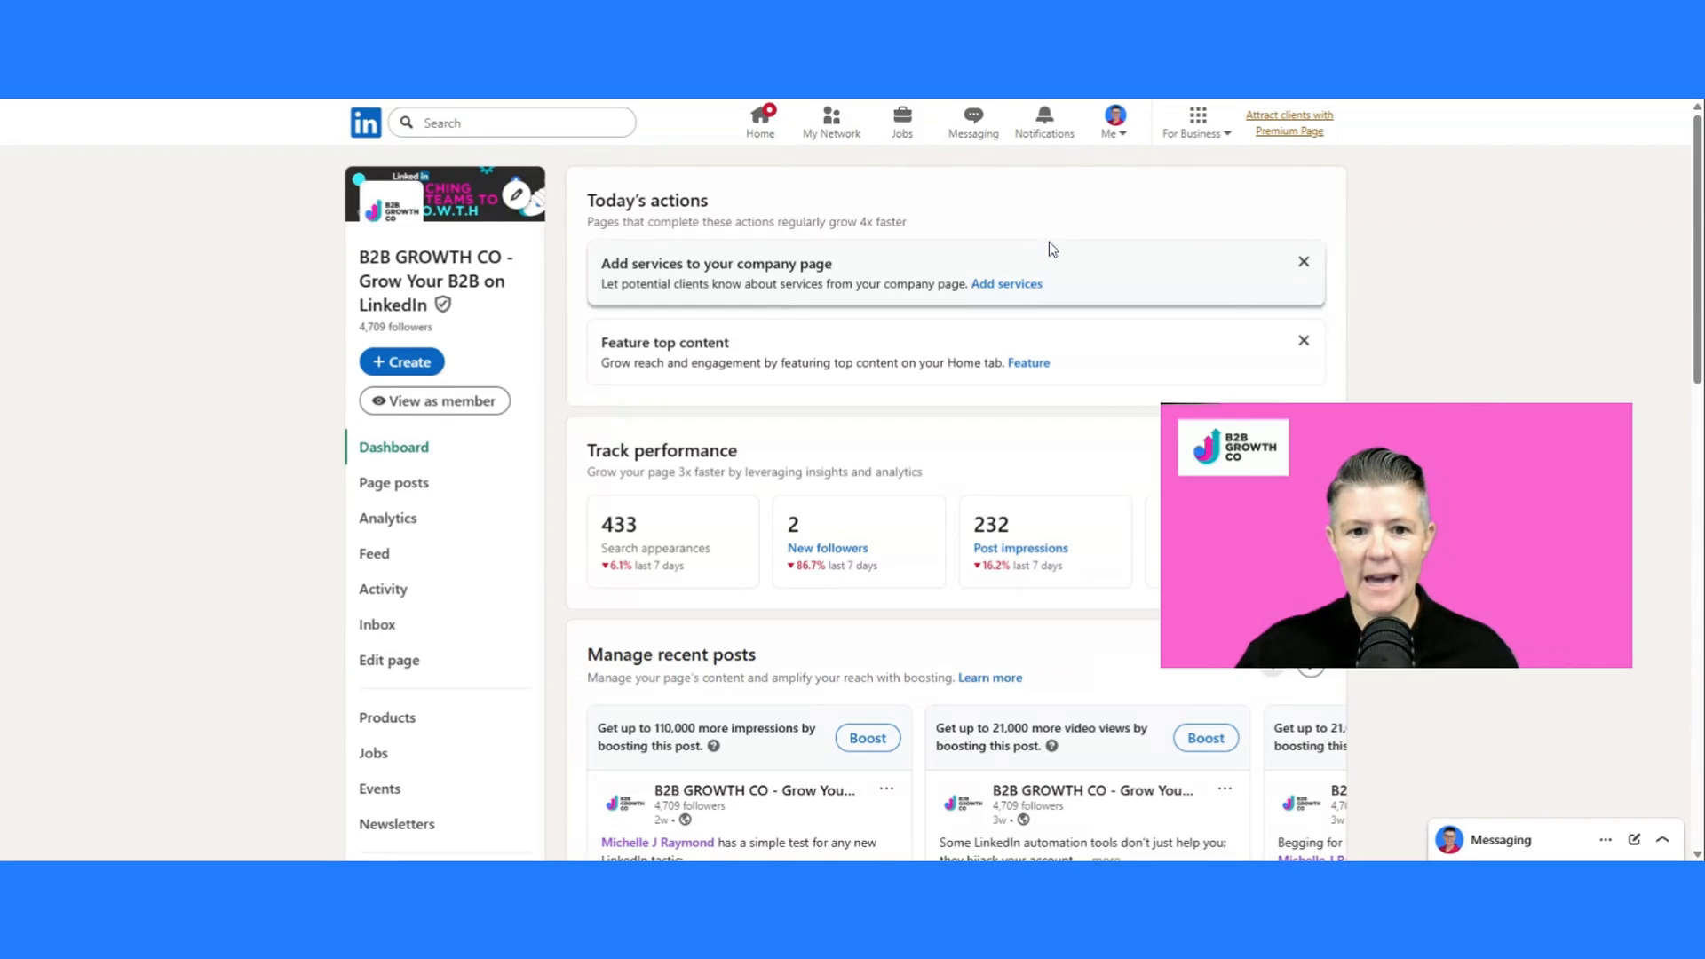
{"action": "left_click", "coordinate": [388, 660]}
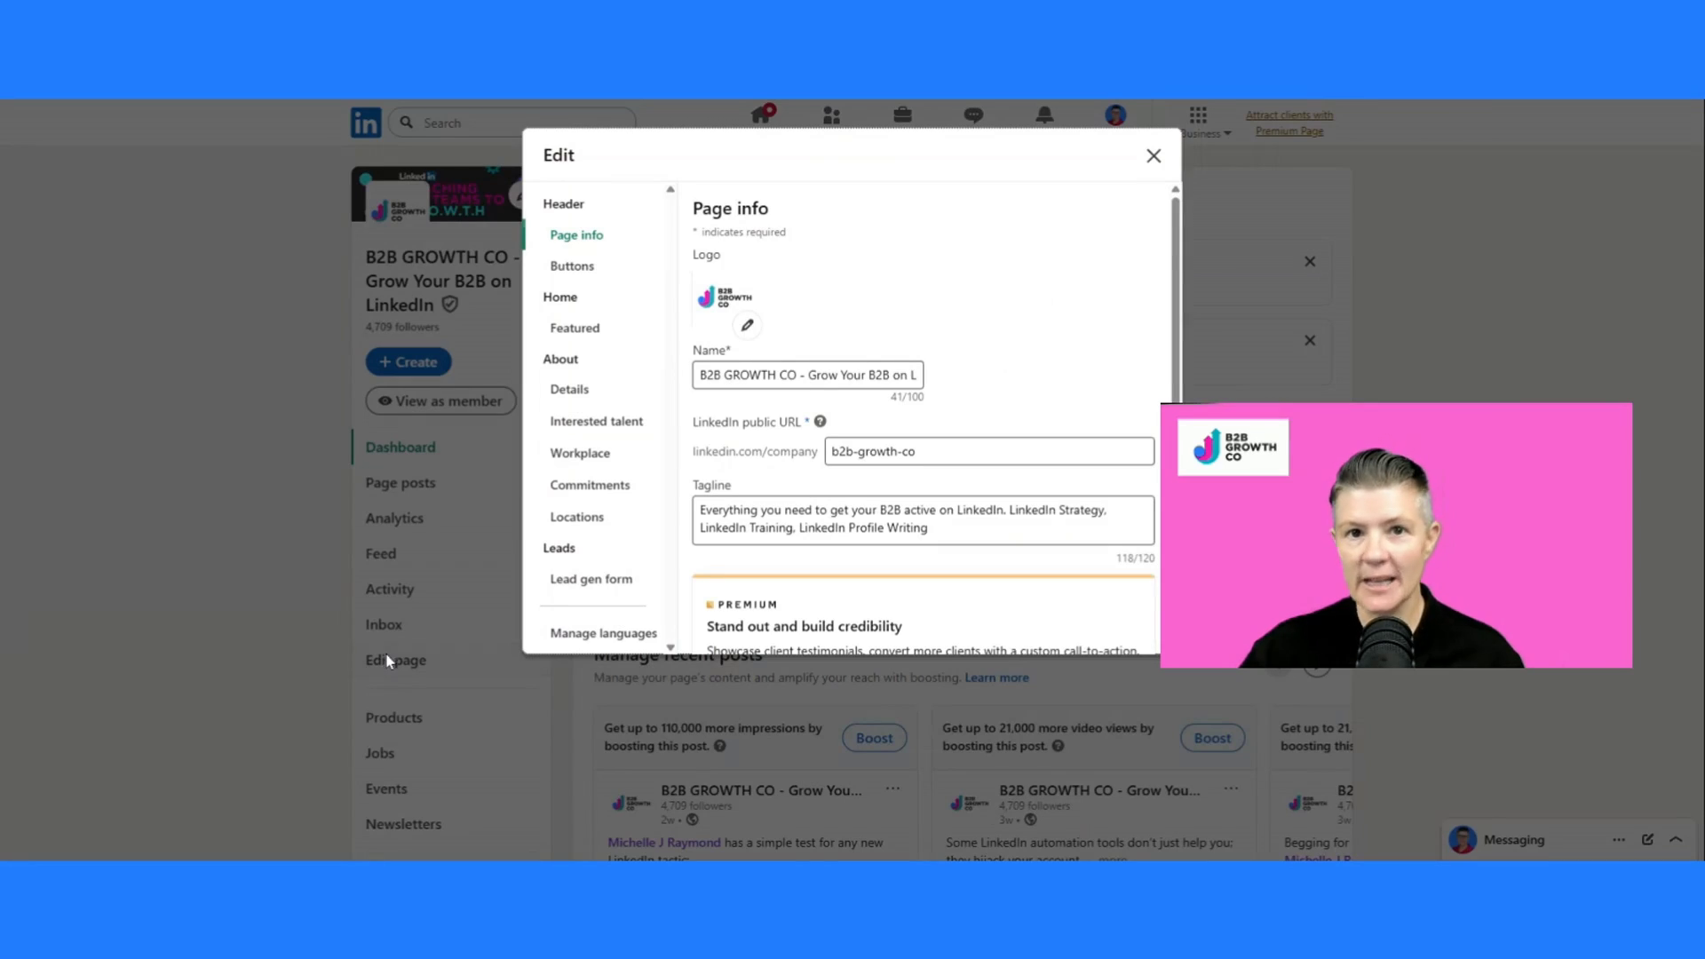
{"action": "left_click", "coordinate": [628, 342]}
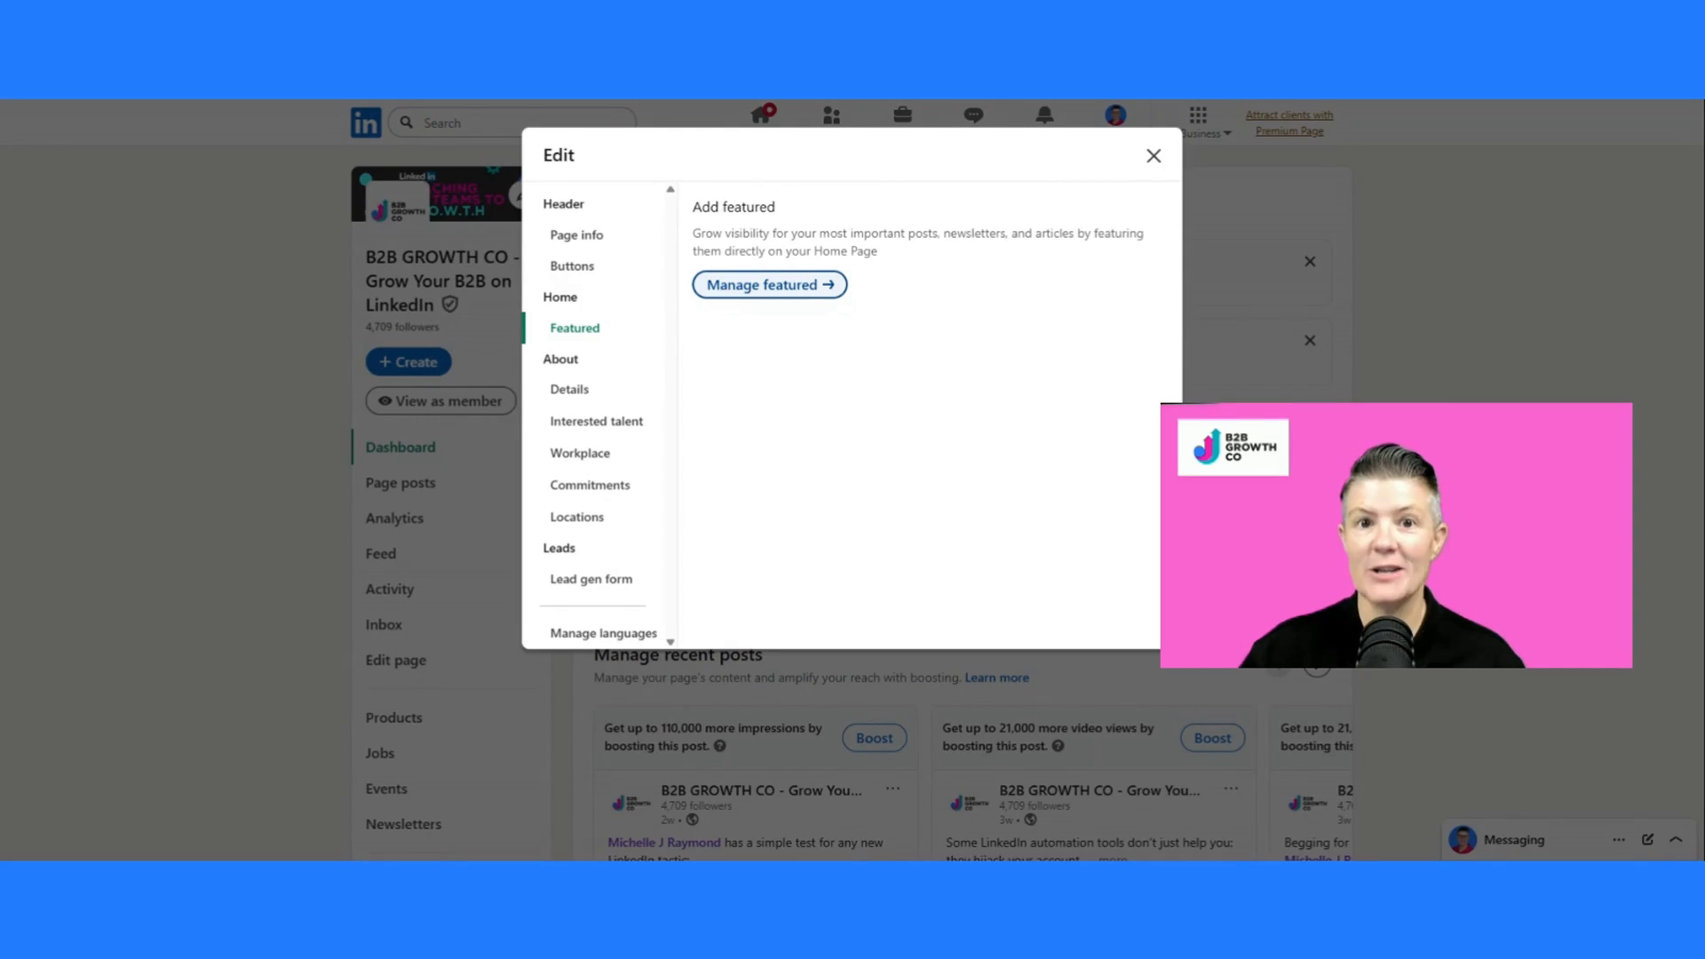
{"action": "left_click", "coordinate": [751, 286]}
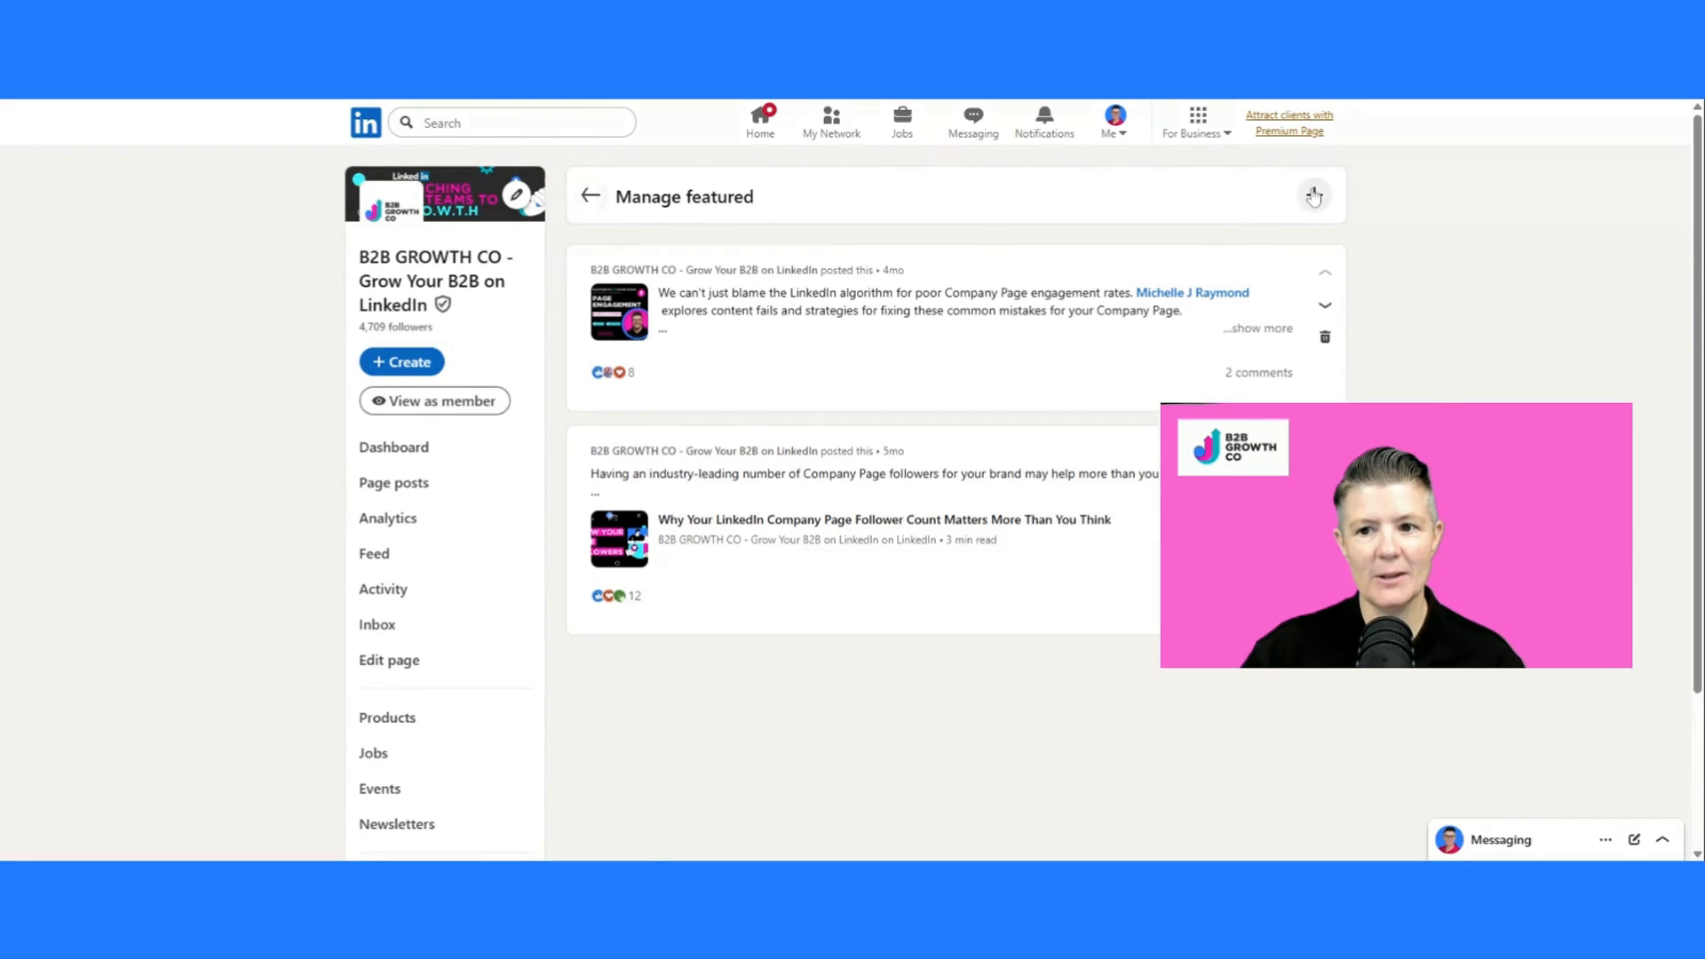
- Feature the recent post about LinkedIn automation tools hijacking accounts
{"action": "left_click", "coordinate": [1313, 196]}
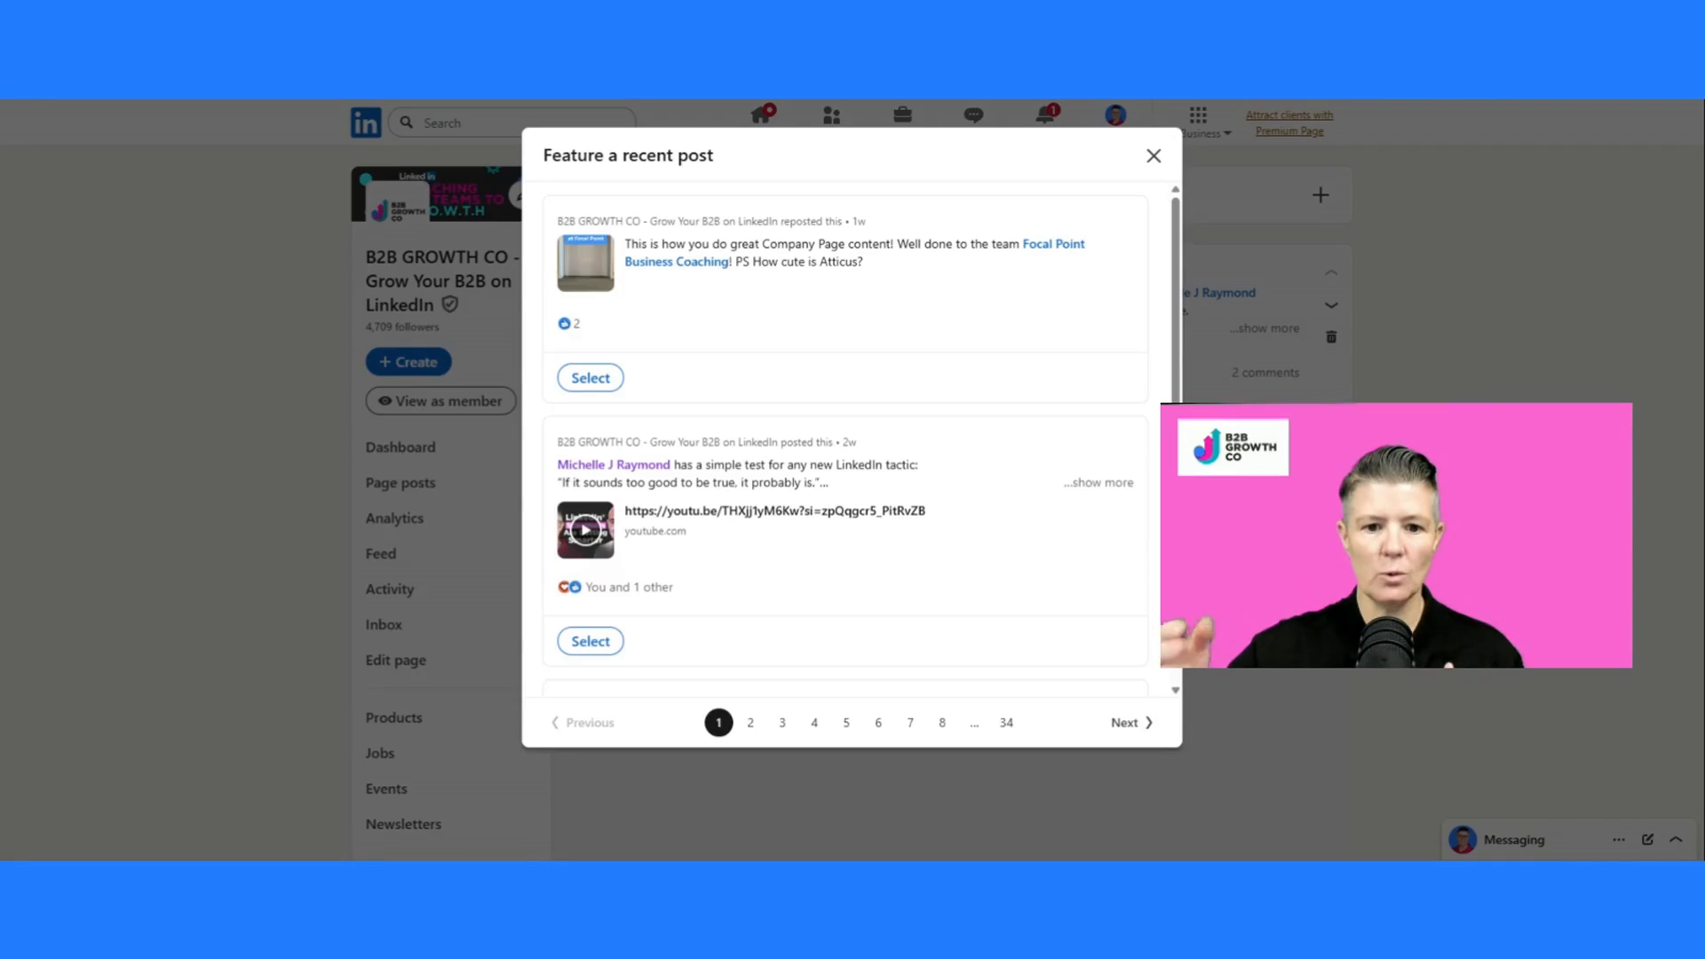
{"action": "scroll", "coordinate": [942, 286], "scroll_direction": "down", "scroll_amount": 3}
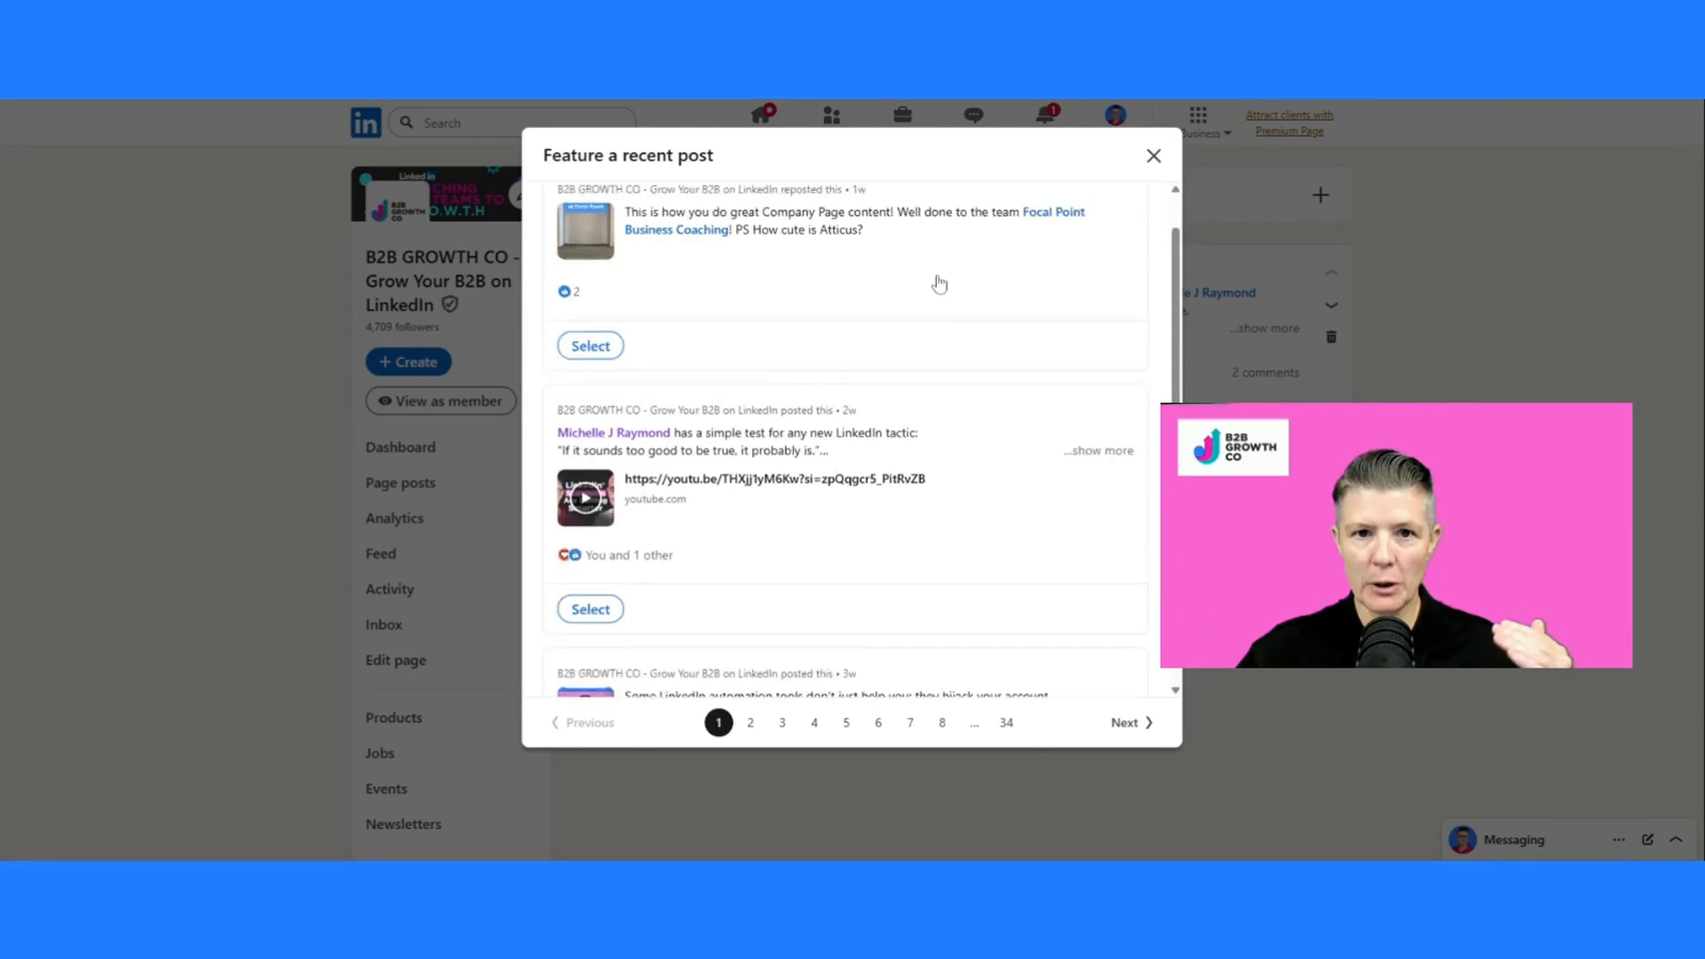
{"action": "scroll", "coordinate": [925, 293], "scroll_direction": "down", "scroll_amount": 1}
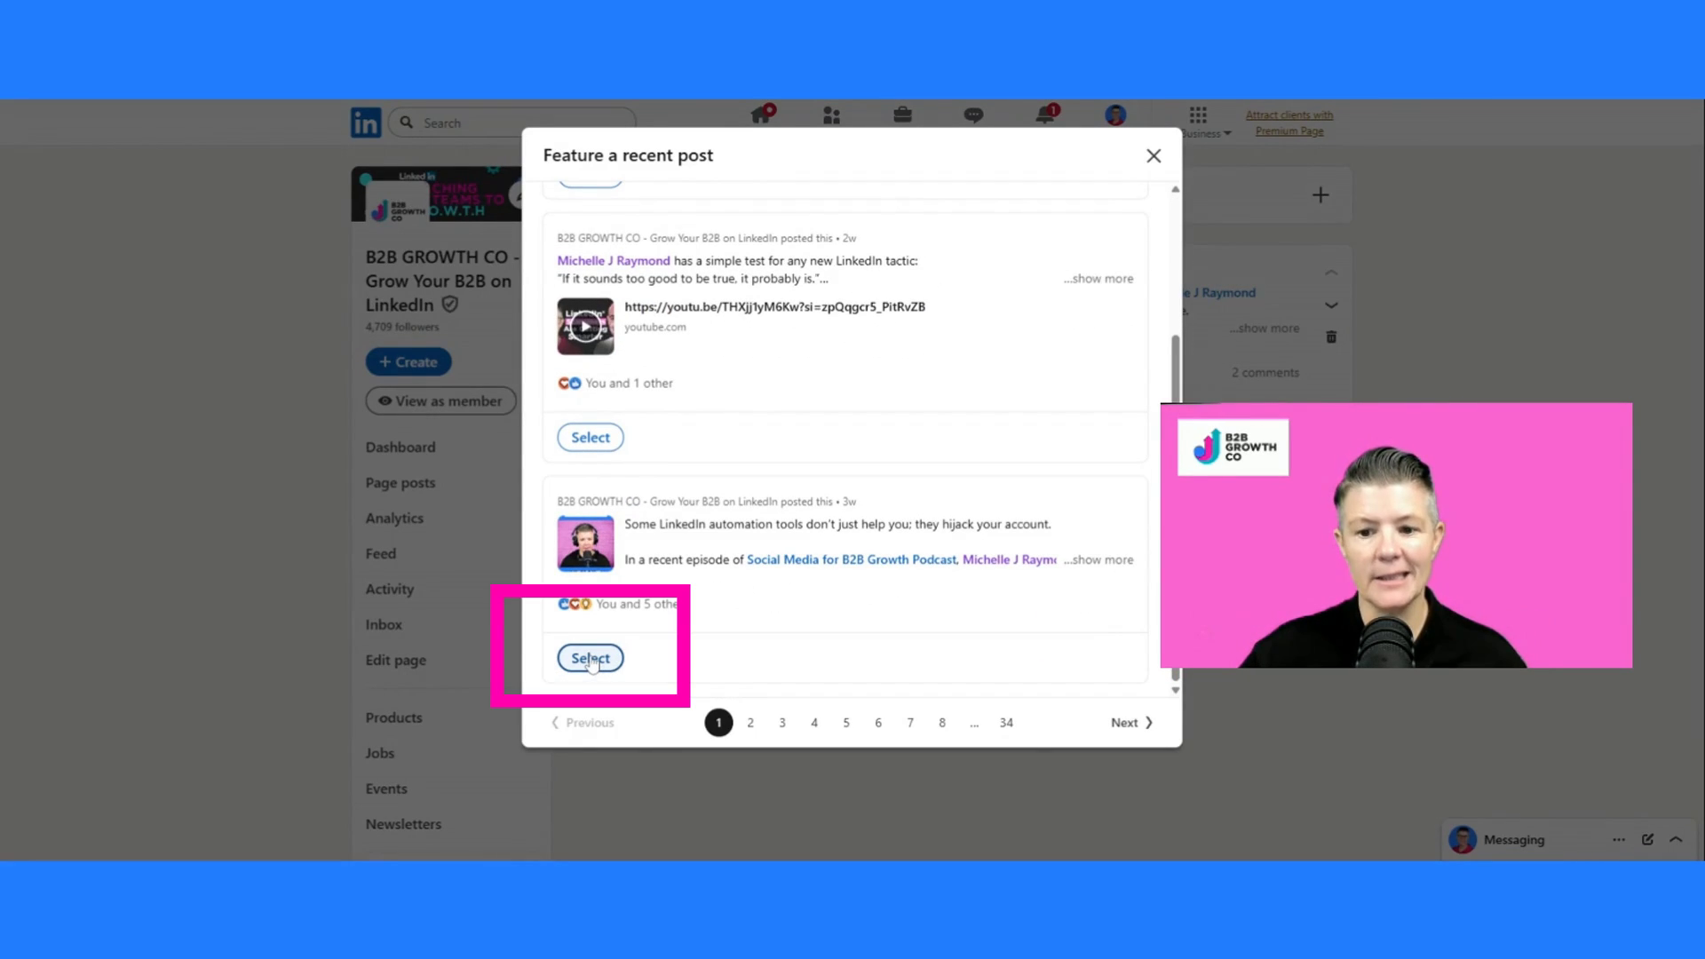
{"action": "left_click", "coordinate": [591, 659]}
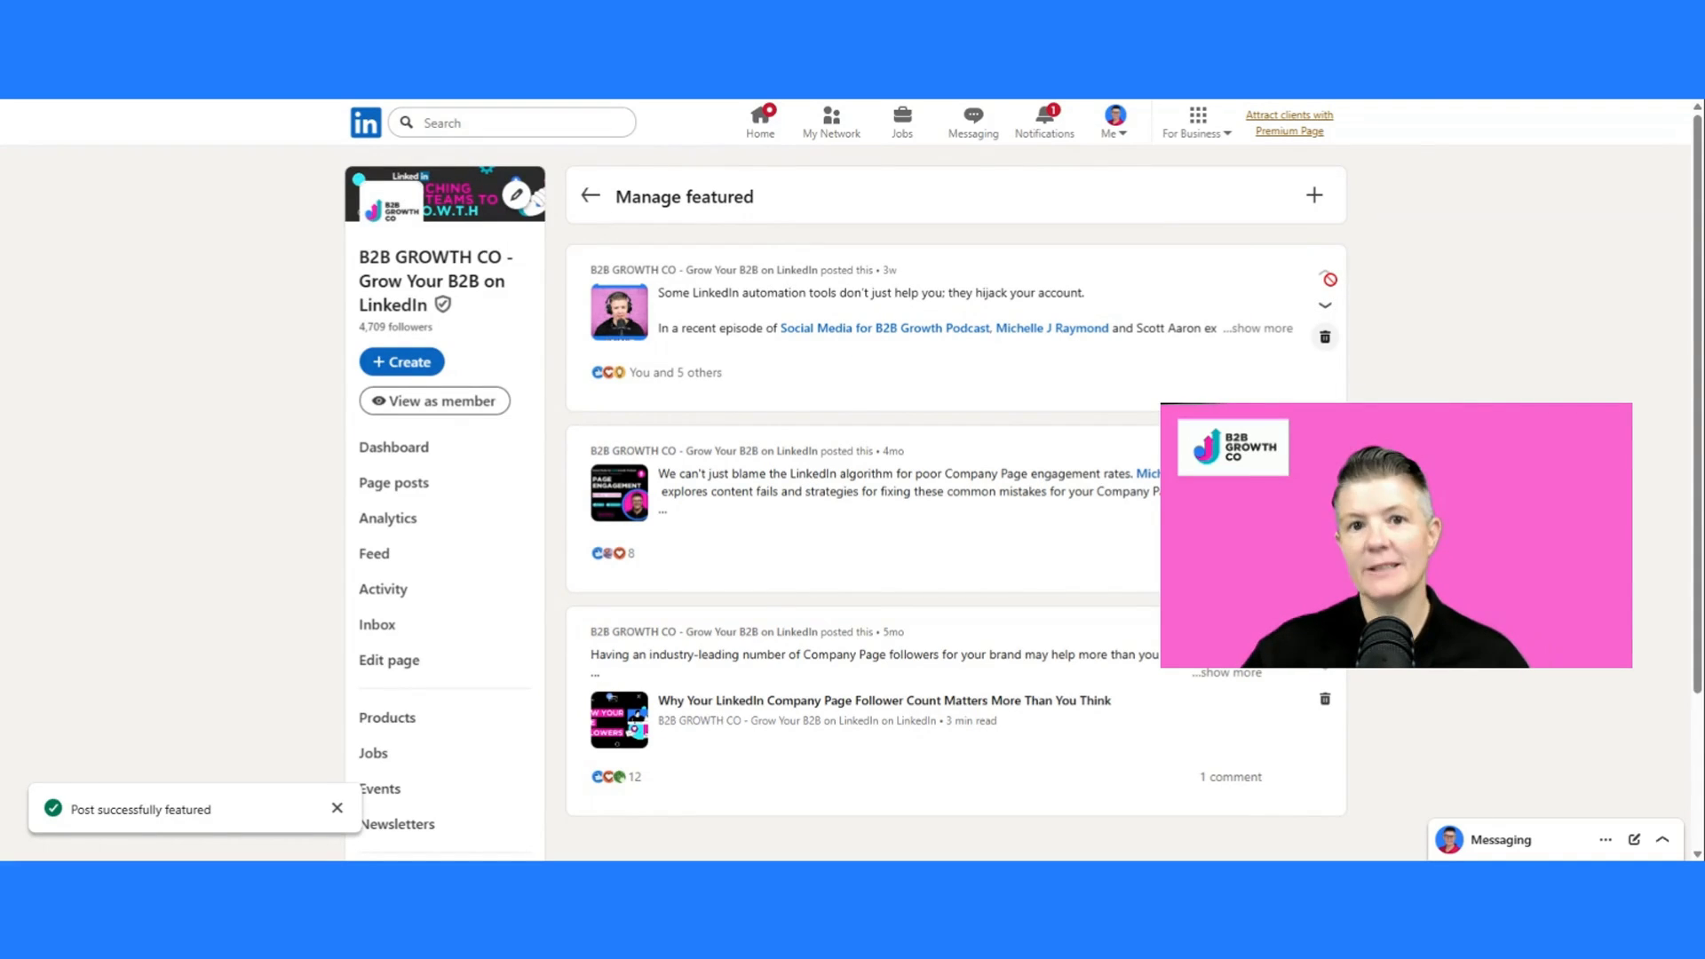
- Keep the automation tools post on top and remove the follower count article and page engagement post
{"action": "left_click", "coordinate": [1325, 305]}
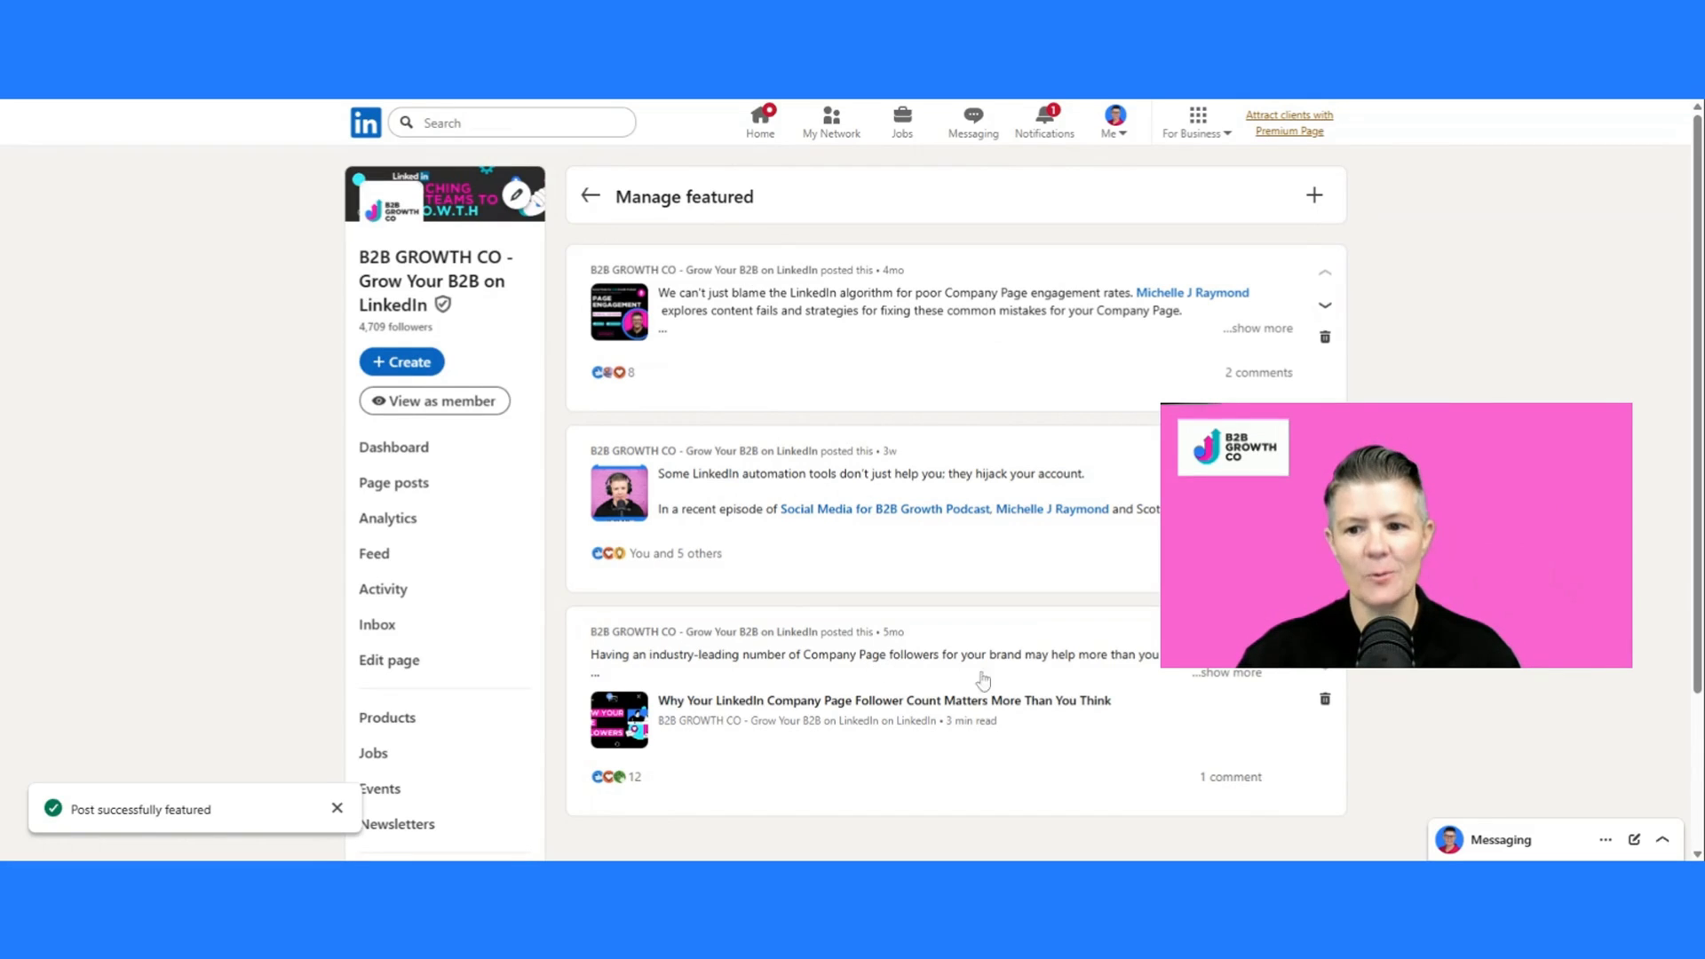
{"action": "left_click", "coordinate": [1325, 305]}
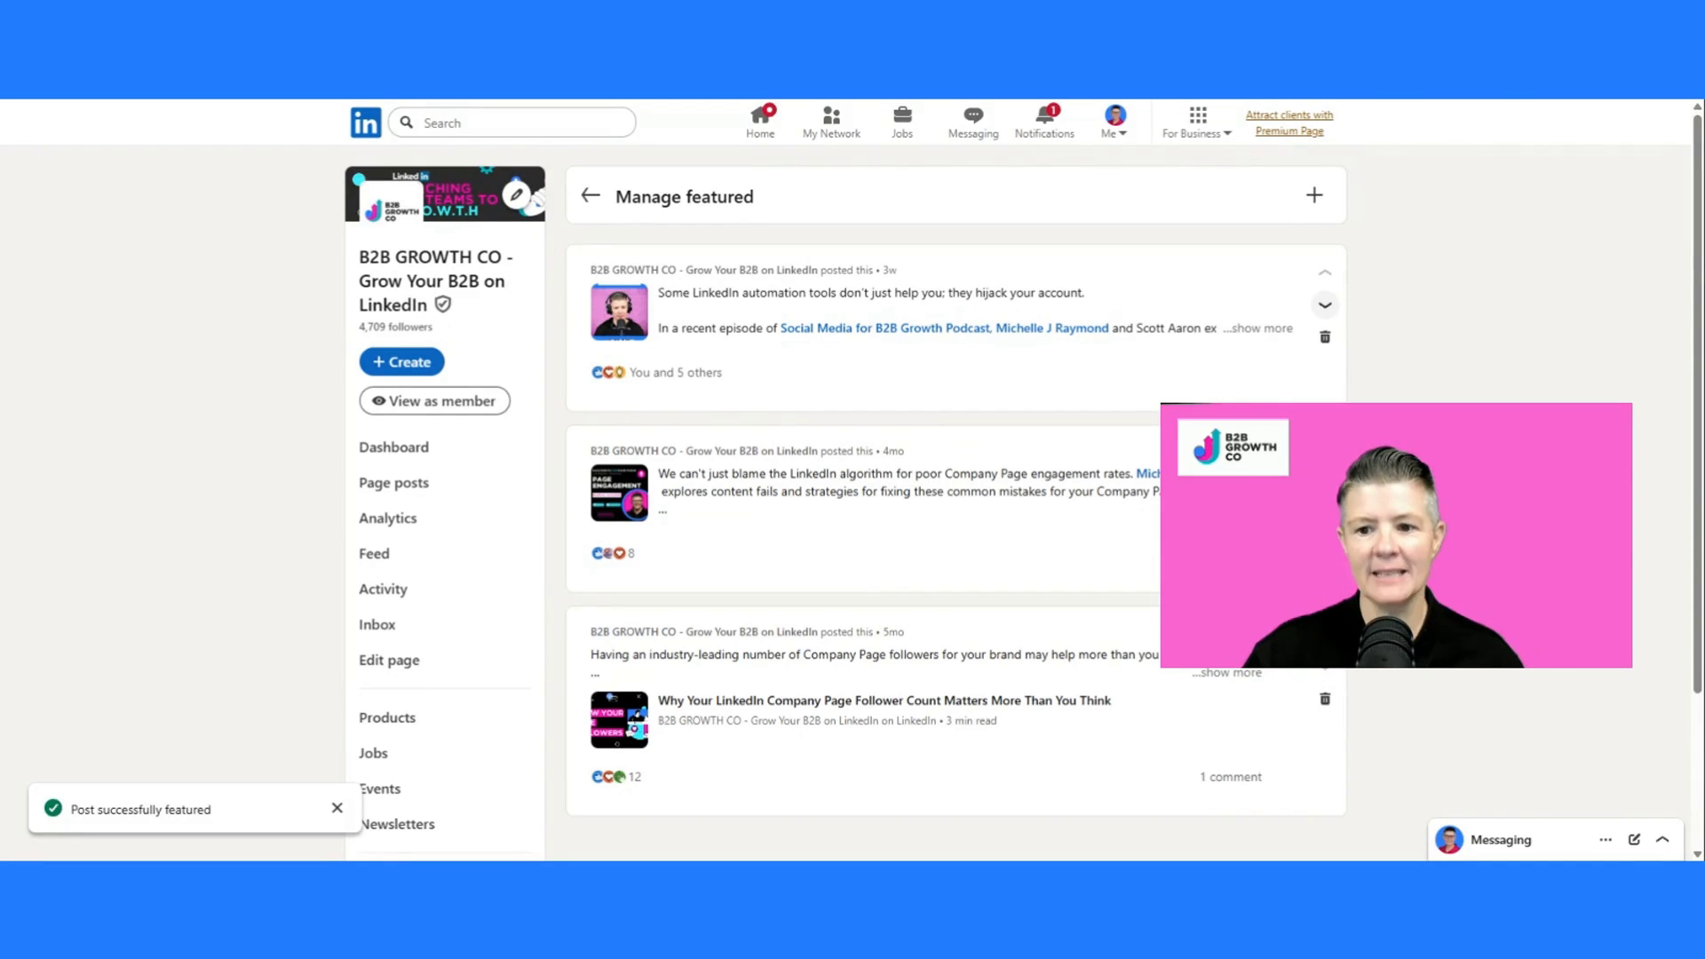
{"action": "left_click", "coordinate": [1325, 703]}
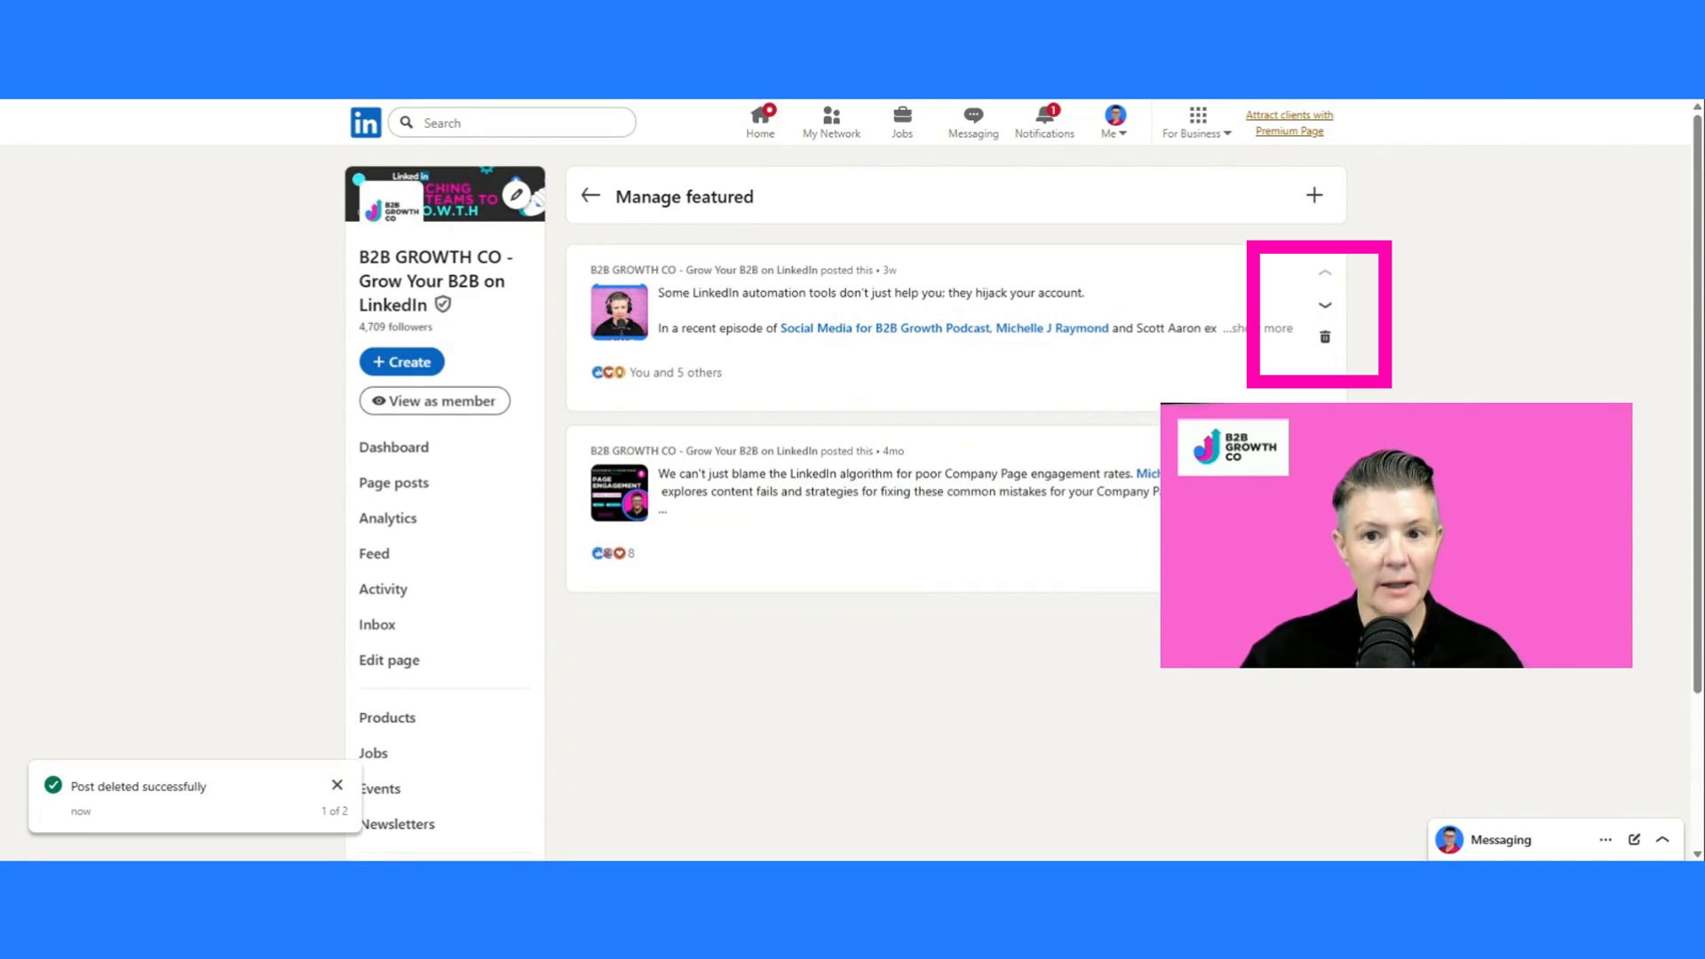
{"action": "left_click", "coordinate": [1325, 518]}
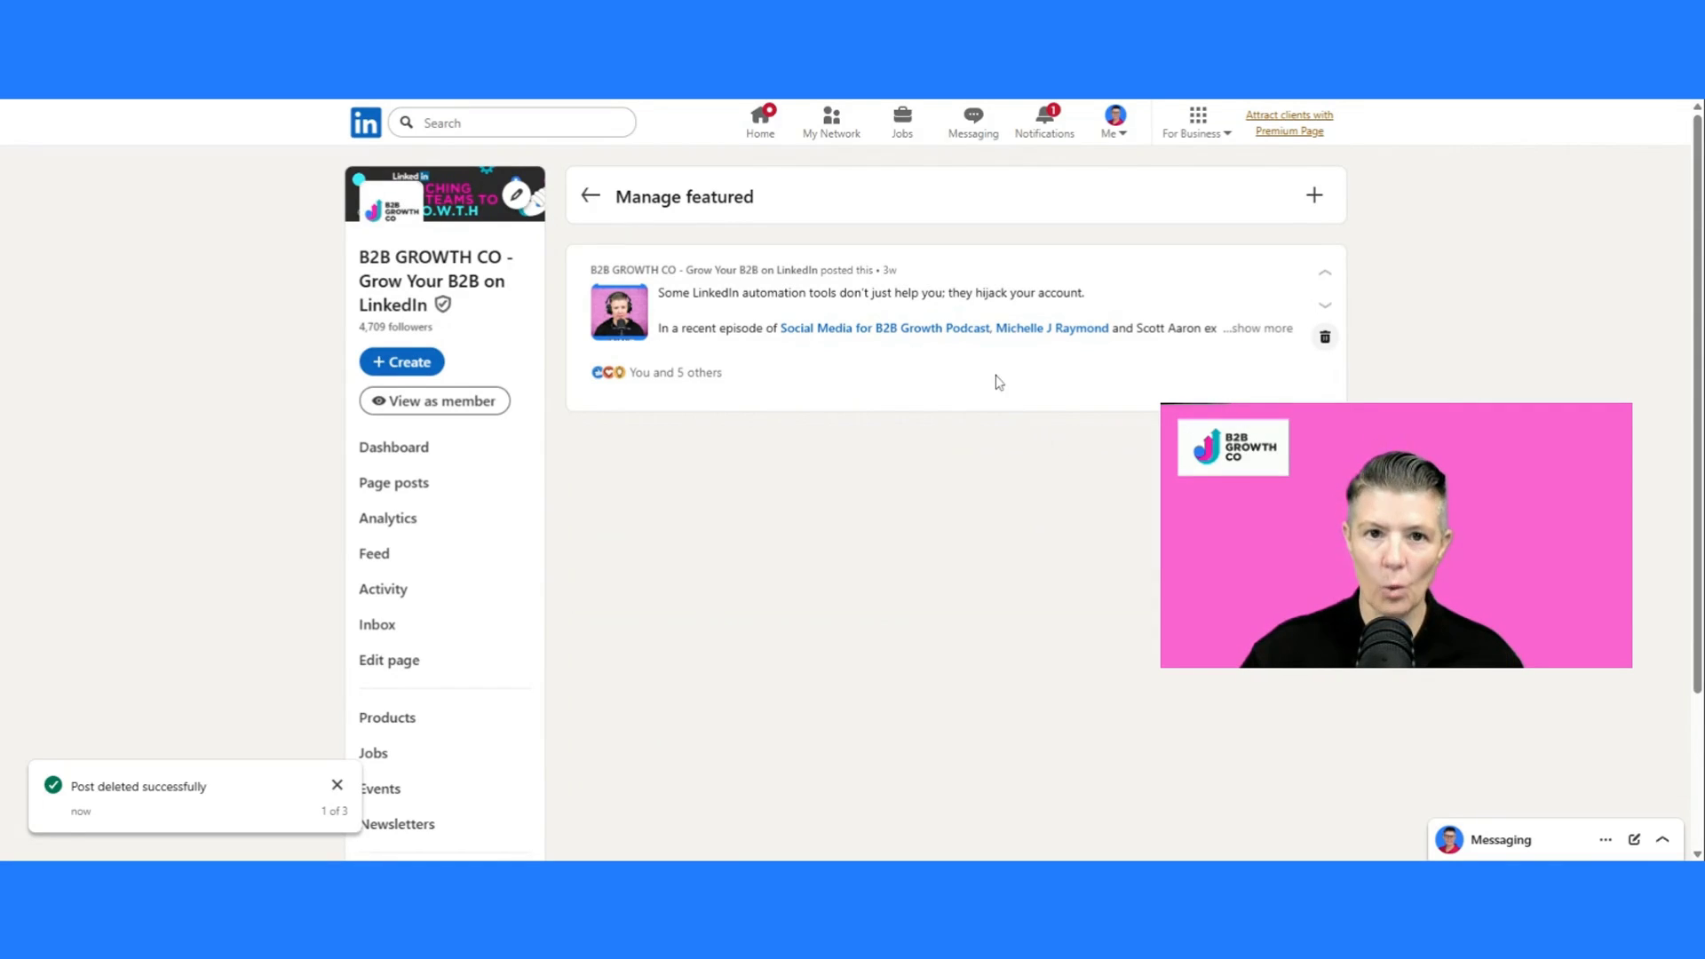
- Feature the post on testing new LinkedIn tactics and go back to the page admin dashboard
{"action": "left_click", "coordinate": [1314, 195]}
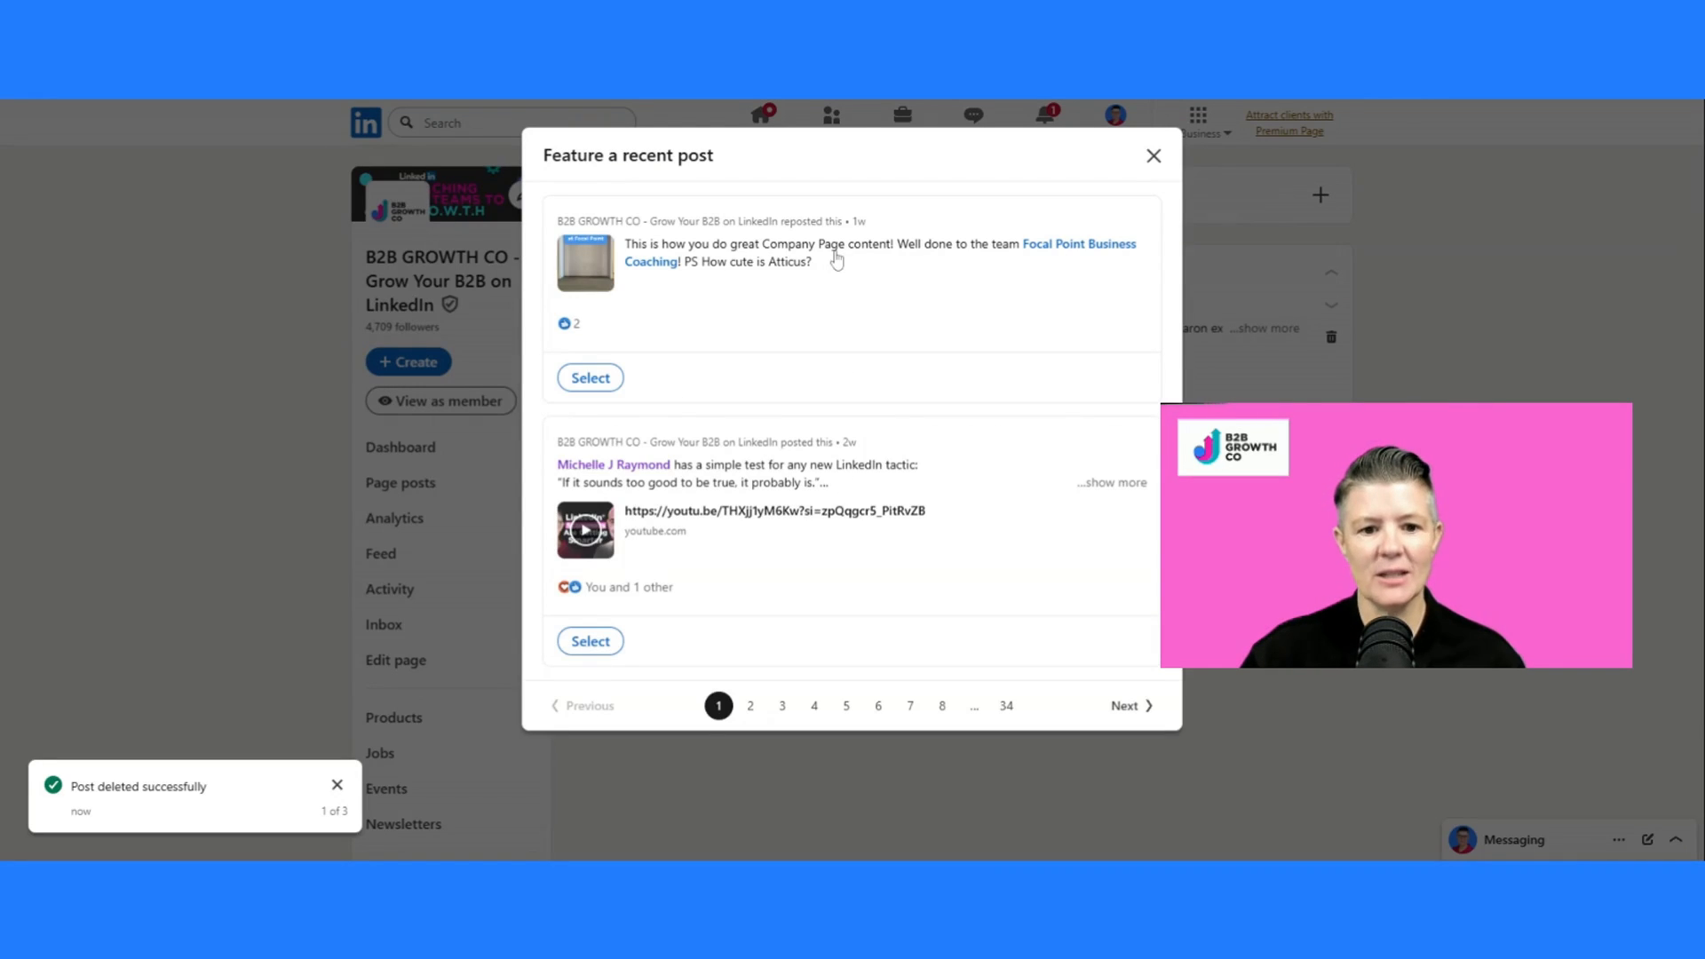
{"action": "left_click", "coordinate": [593, 643]}
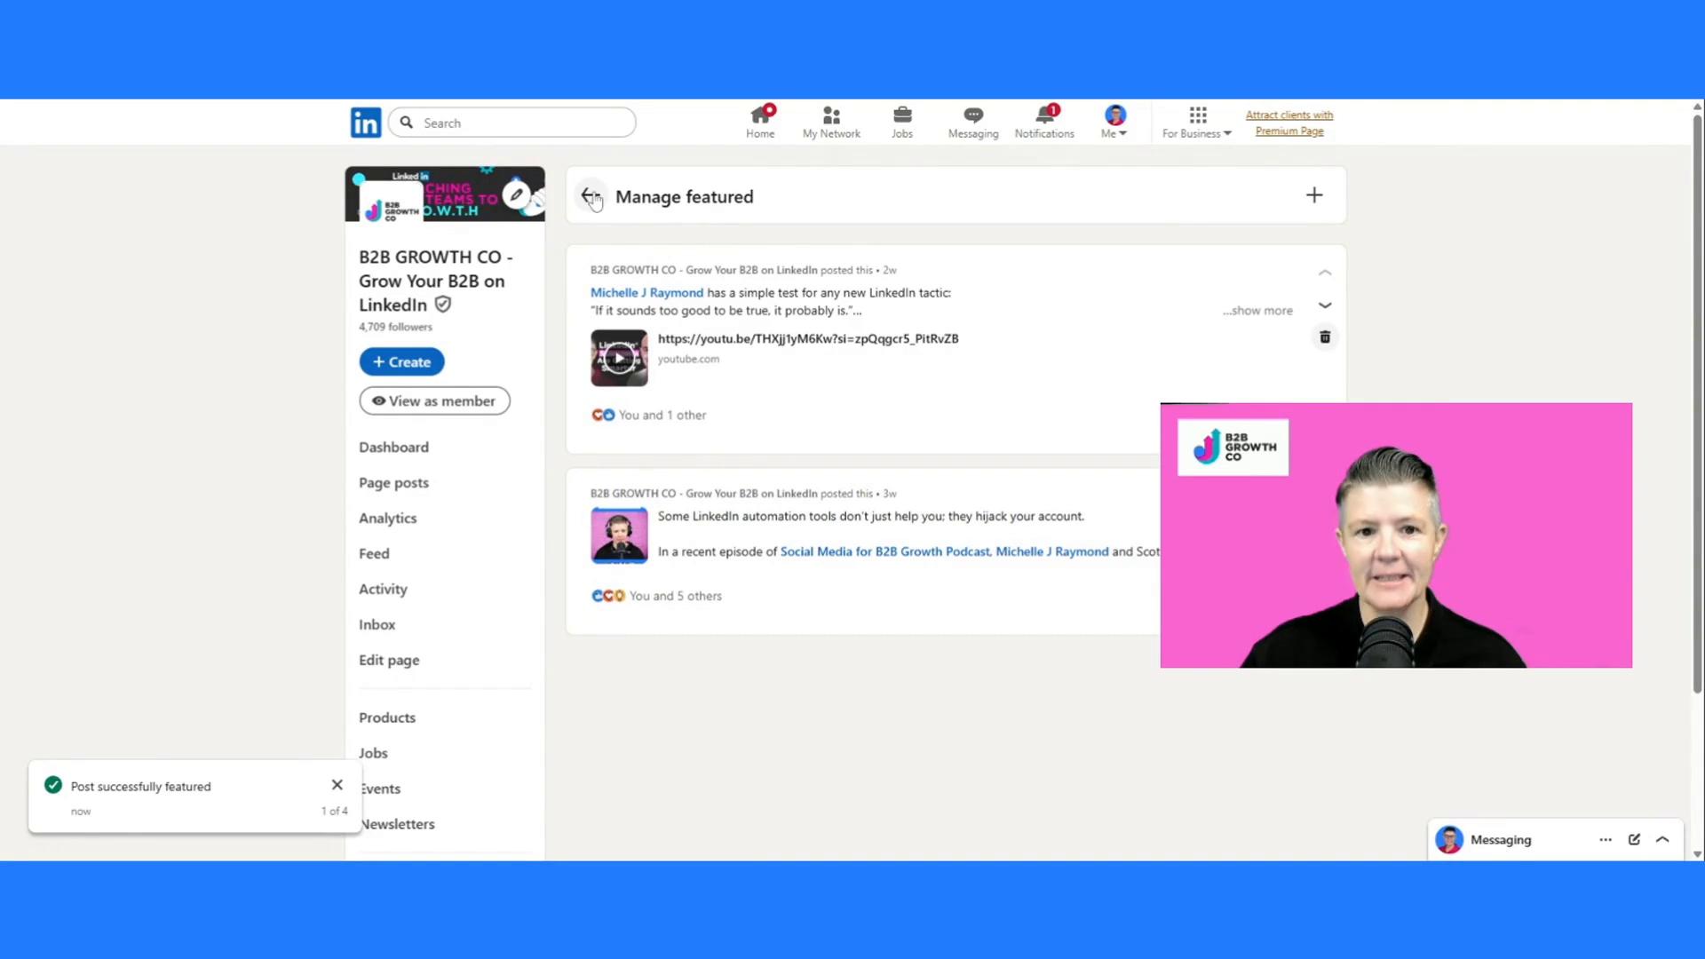
{"action": "left_click", "coordinate": [590, 196]}
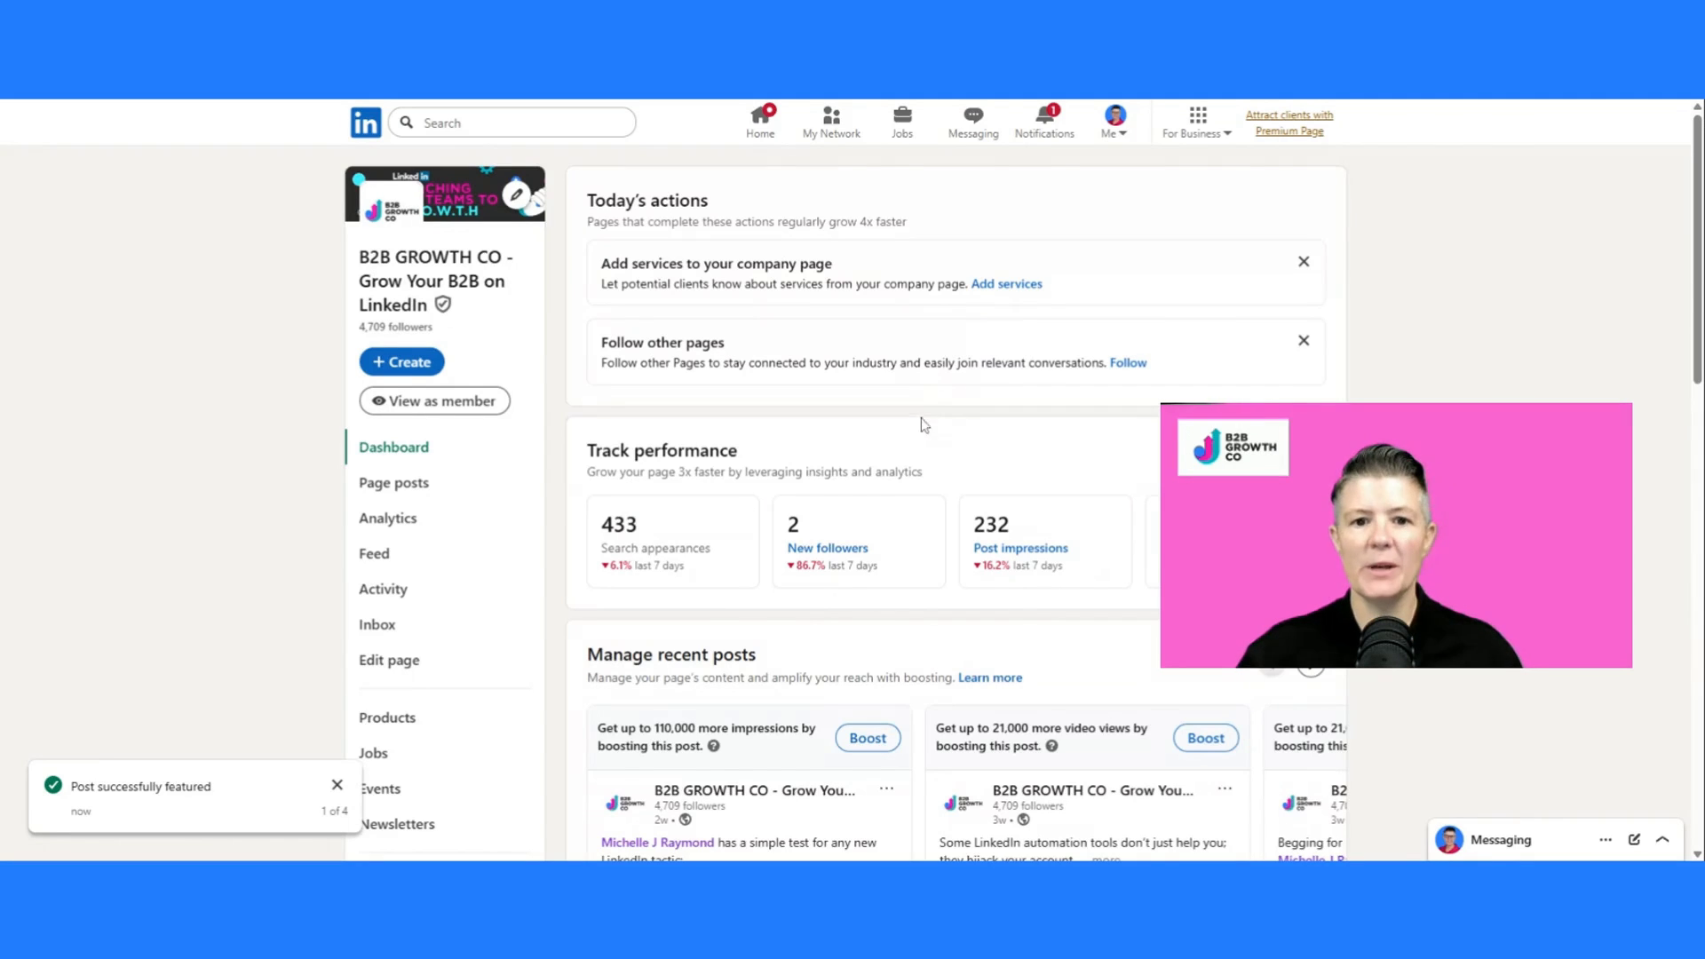
- View the page as a member and scroll to Featured showing the tactic-test and automation tools posts
{"action": "left_click", "coordinate": [440, 401]}
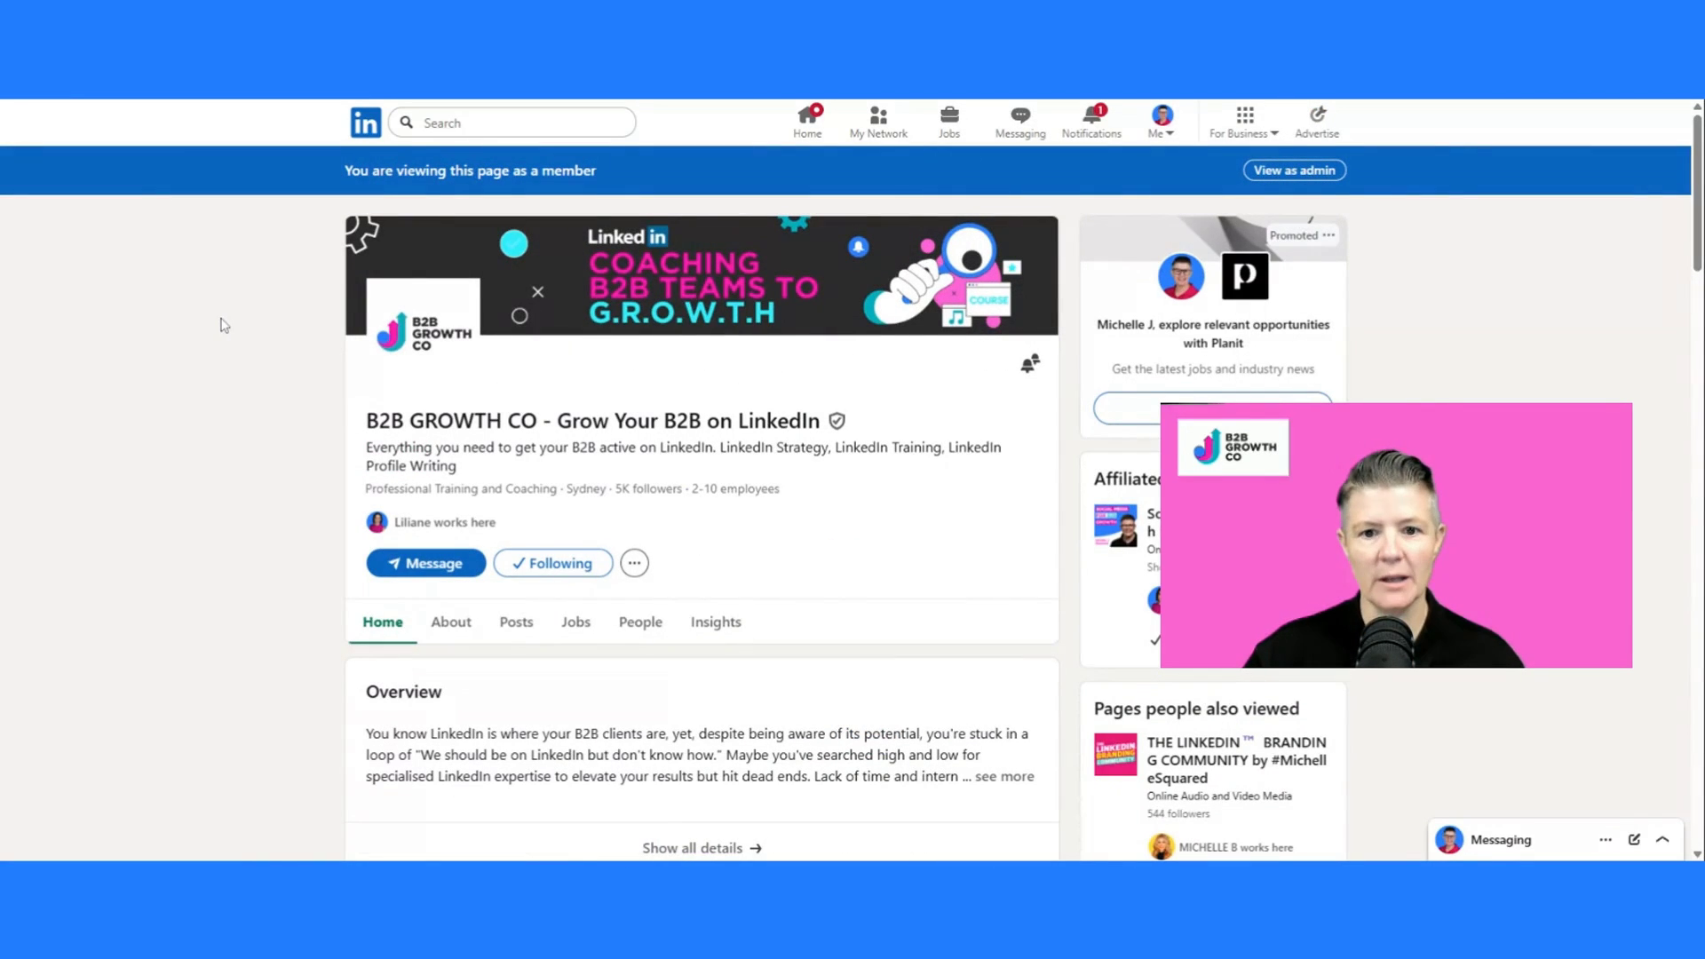
{"action": "scroll", "coordinate": [226, 325], "scroll_direction": "down", "scroll_amount": 1}
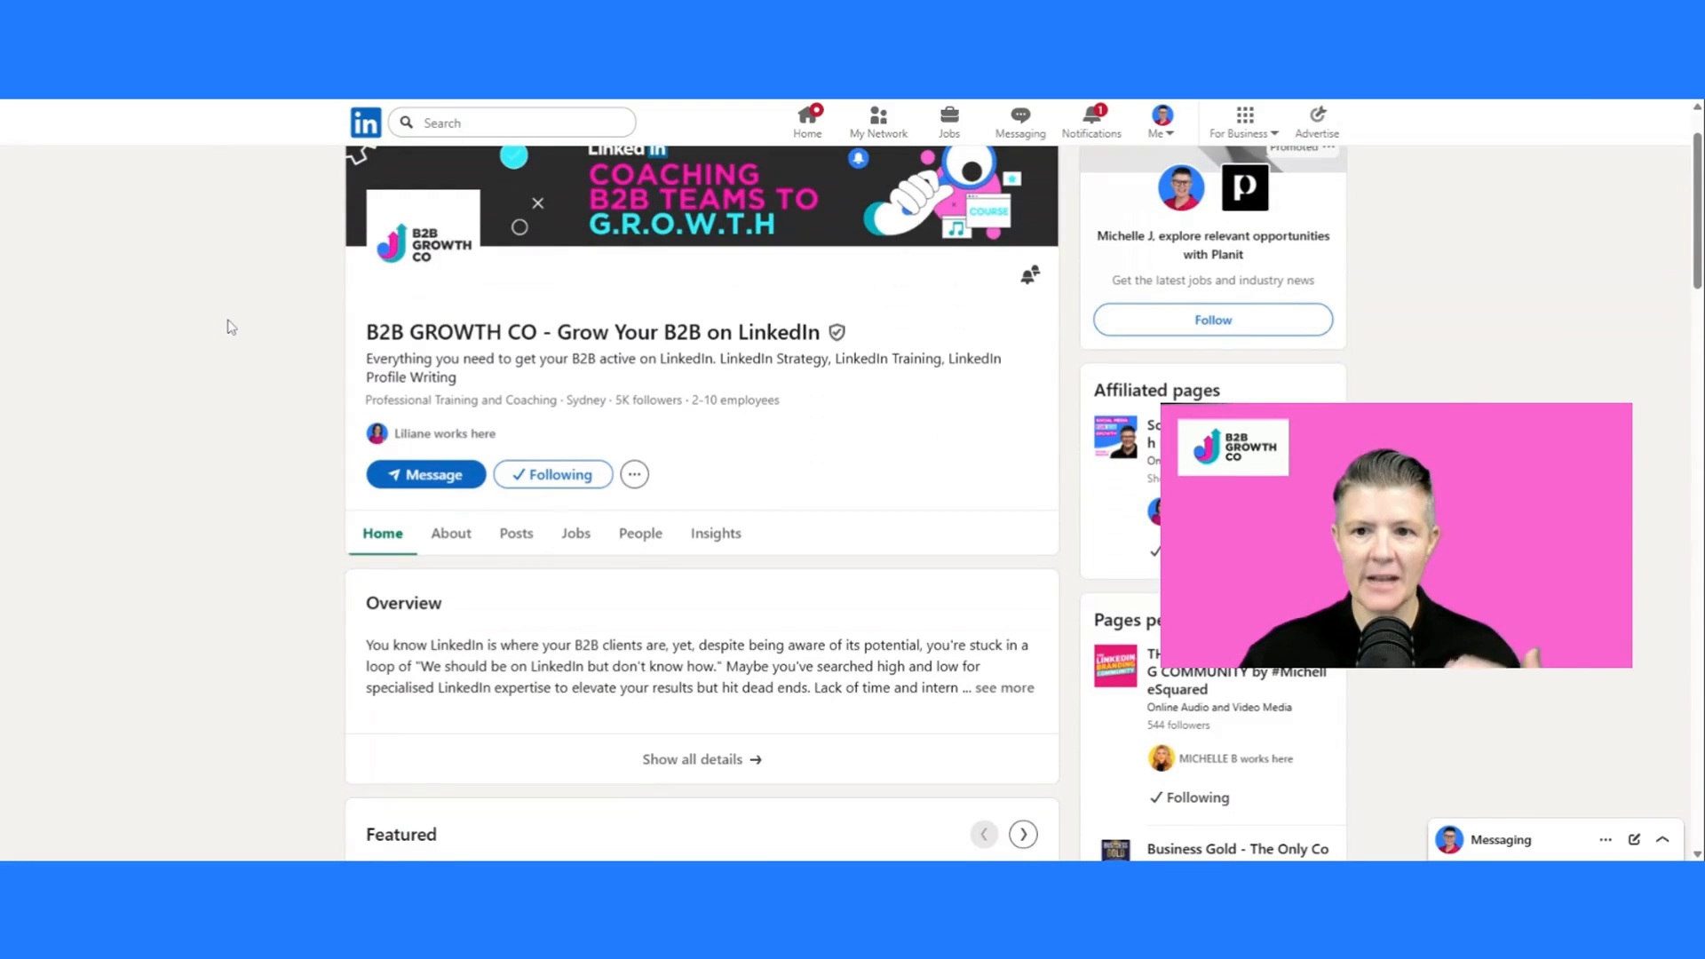
{"action": "scroll", "coordinate": [229, 325], "scroll_direction": "down", "scroll_amount": 7}
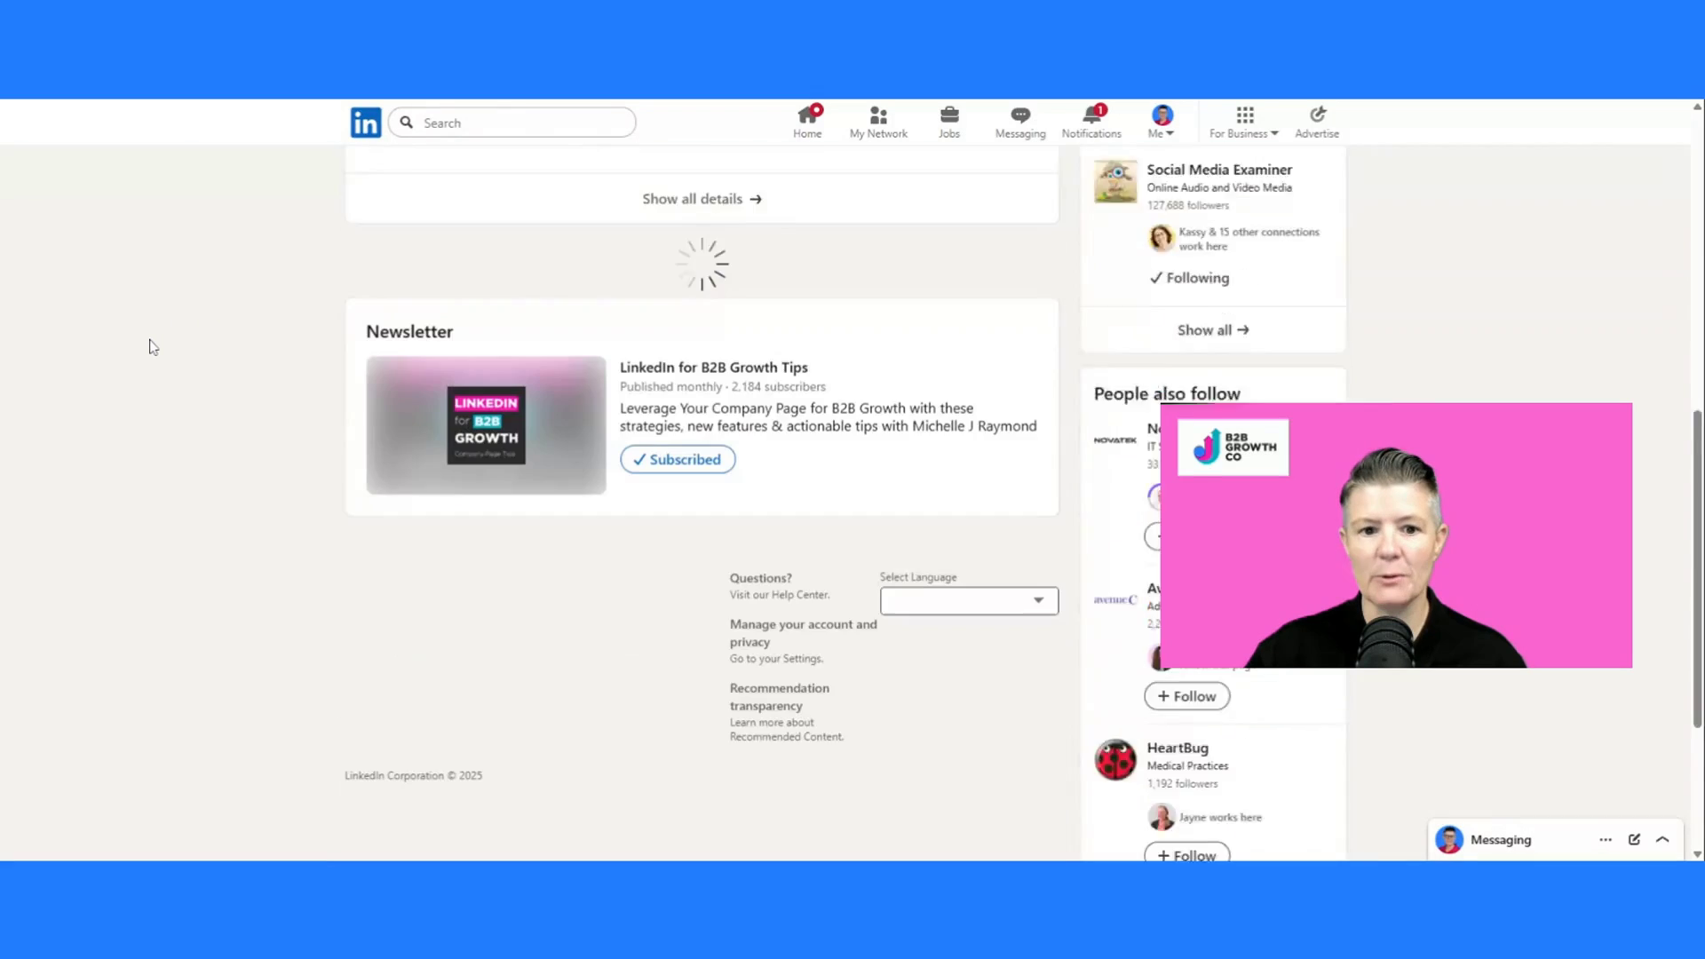
{"action": "scroll", "coordinate": [152, 346], "scroll_direction": "down", "scroll_amount": 4}
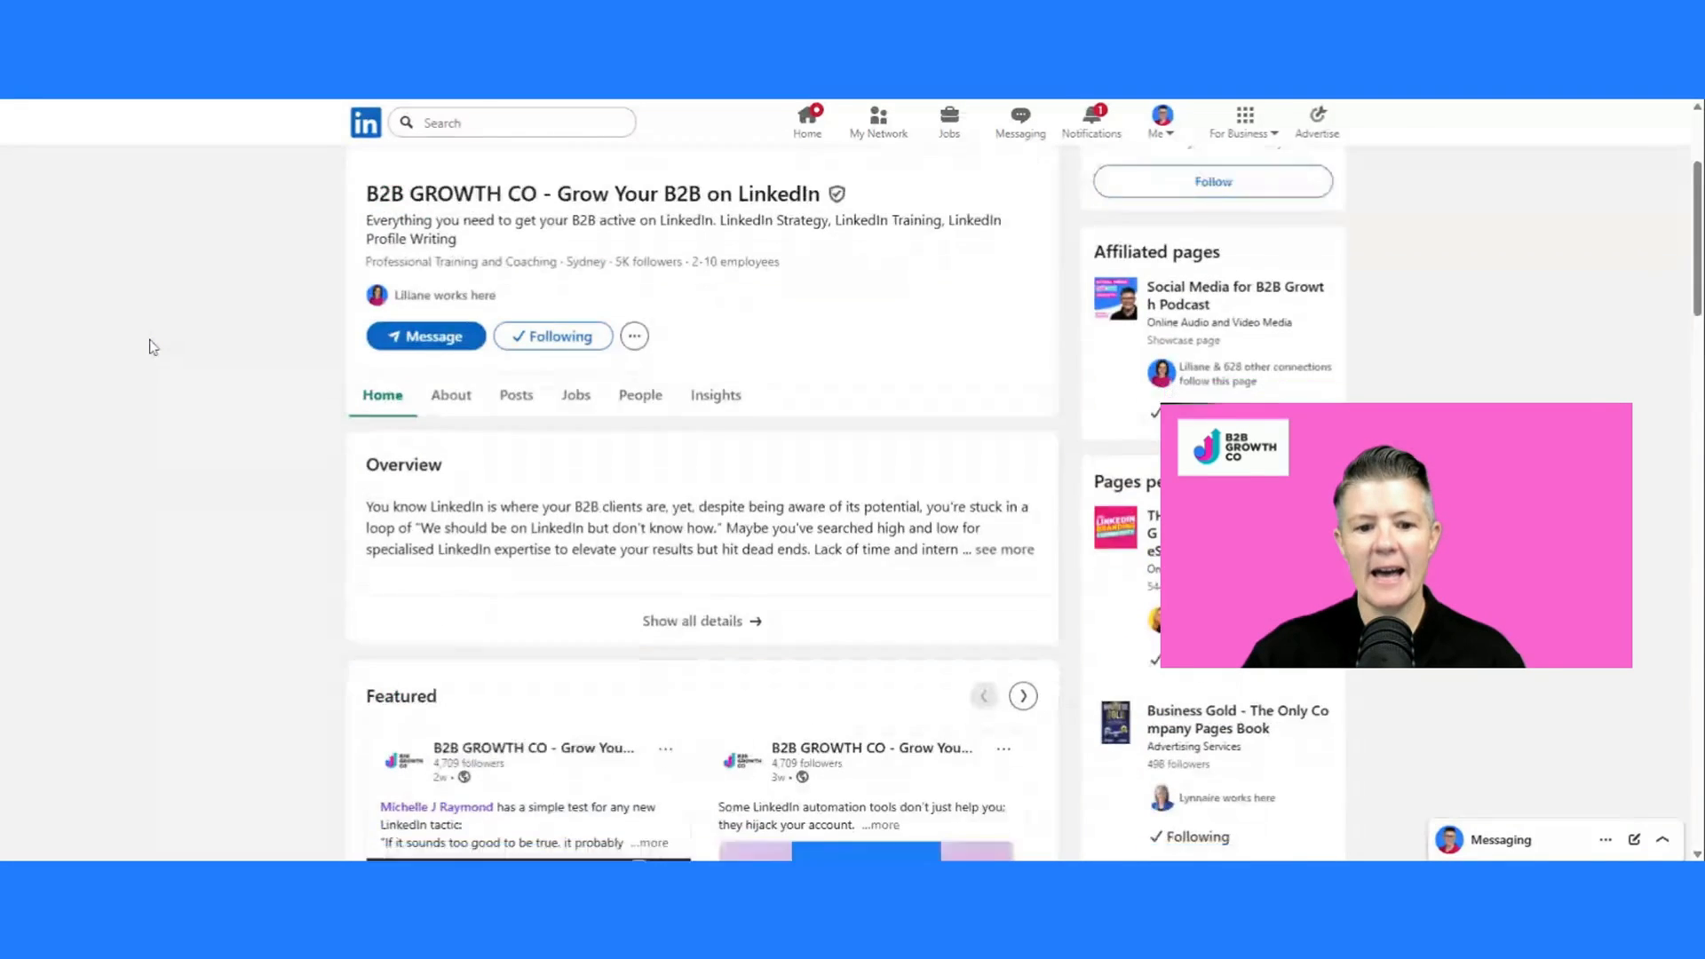